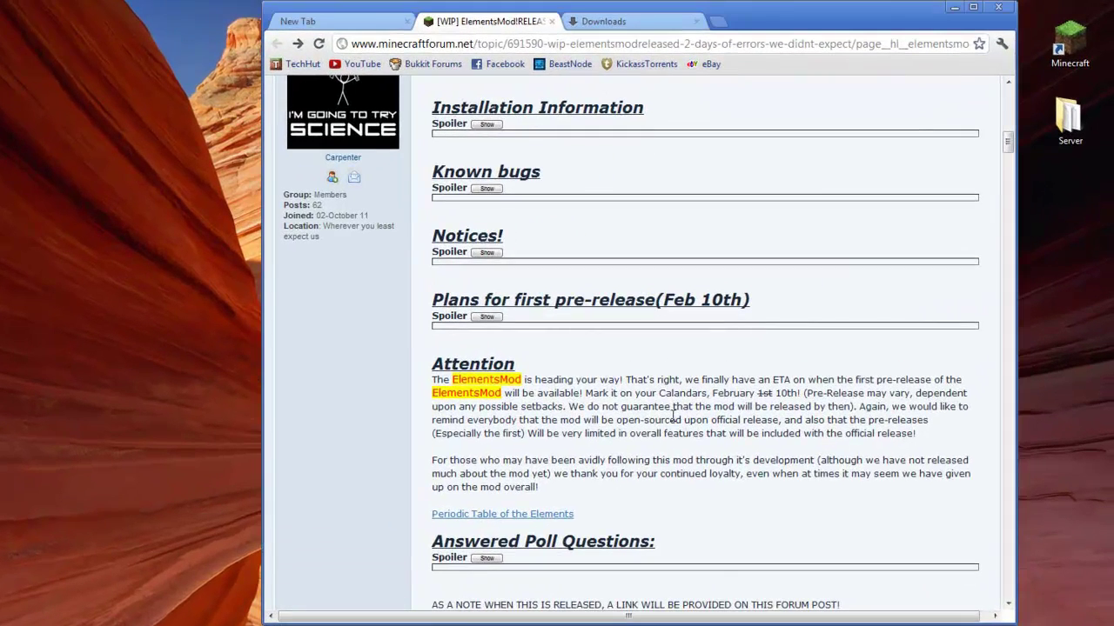
Look through the ElementsMod forum topic and expand the Releases! spoiler in the first post
scroll(657, 403, up, 15)
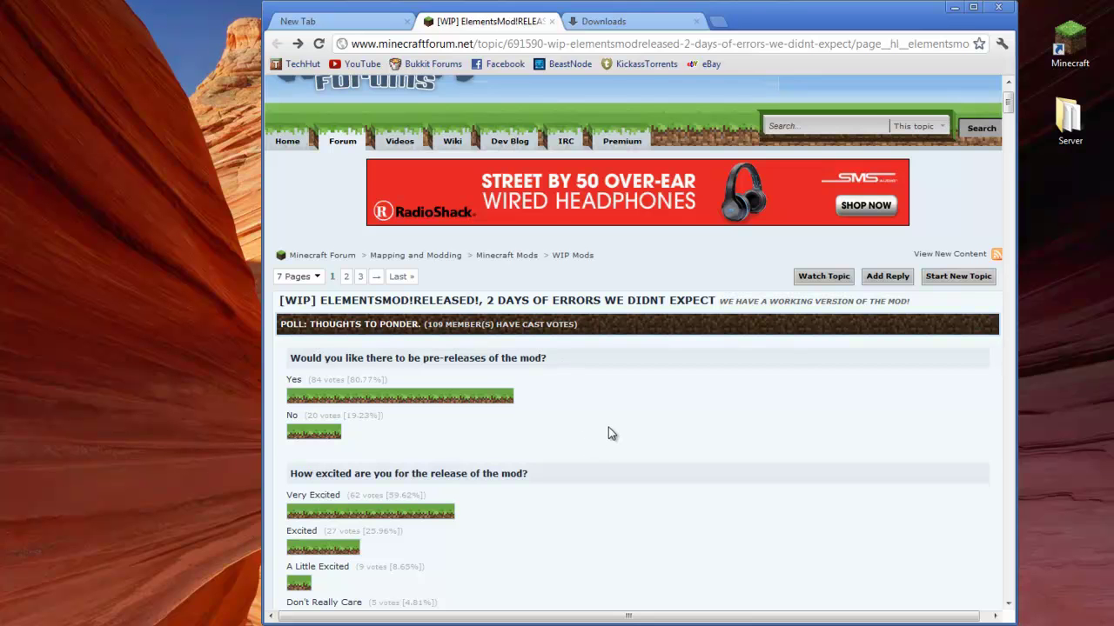
scroll(612, 428, down, 15)
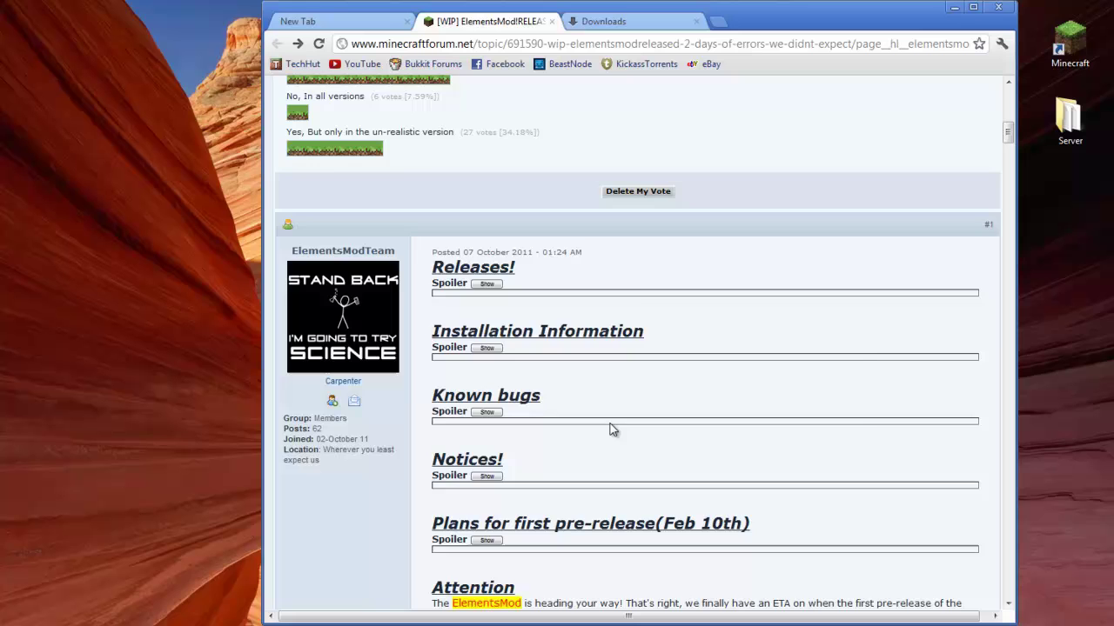
scroll(612, 429, down, 1)
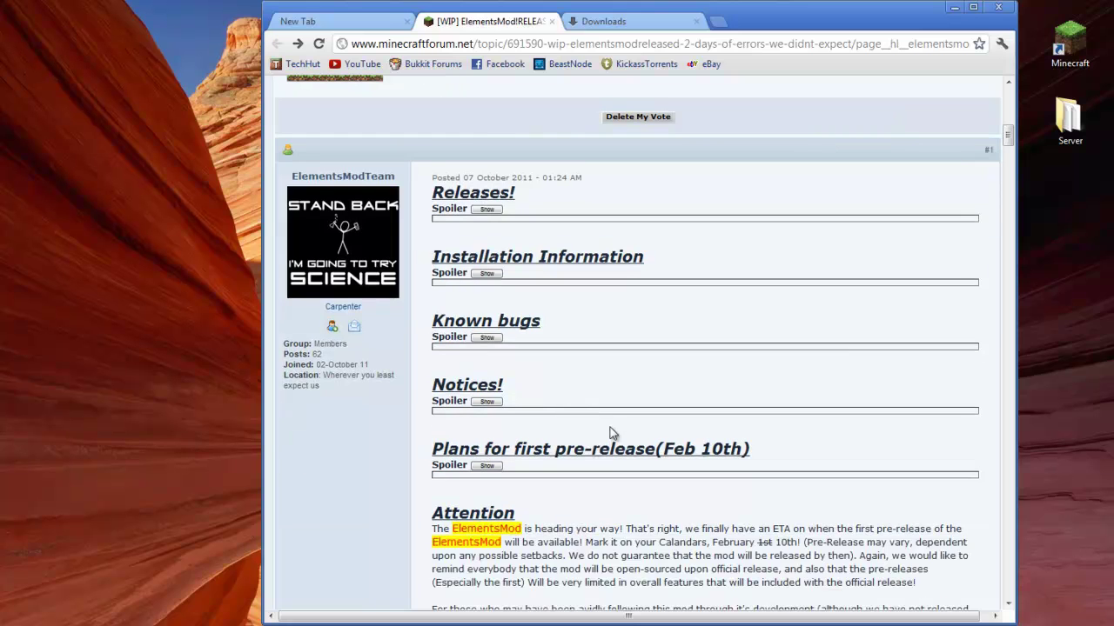
scroll(610, 432, down, 3)
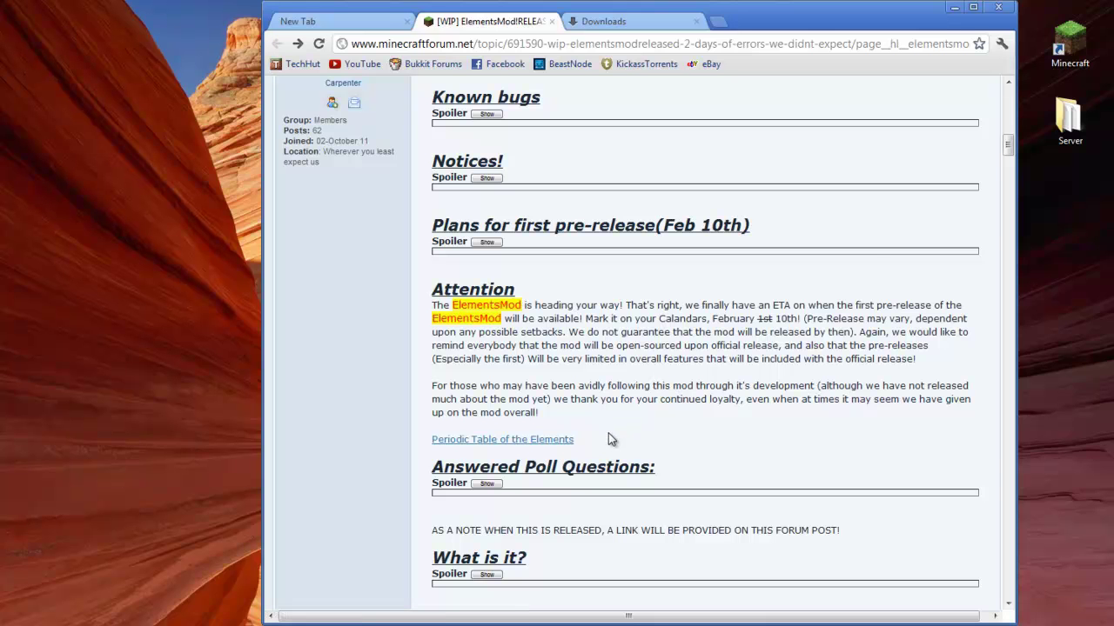
scroll(608, 433, up, 12)
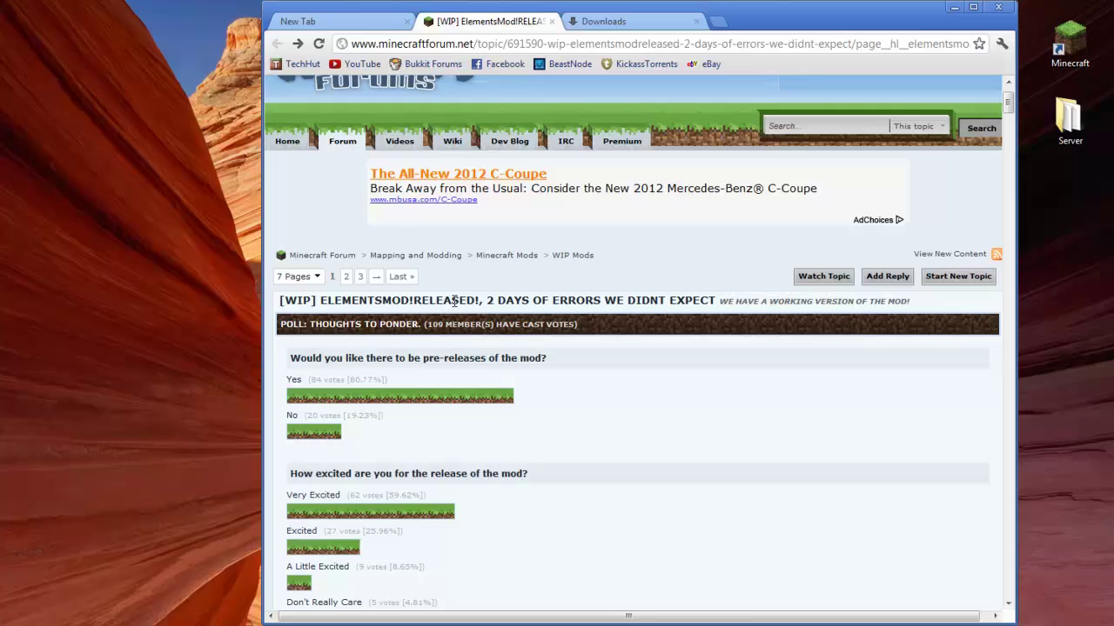
scroll(502, 419, down, 9)
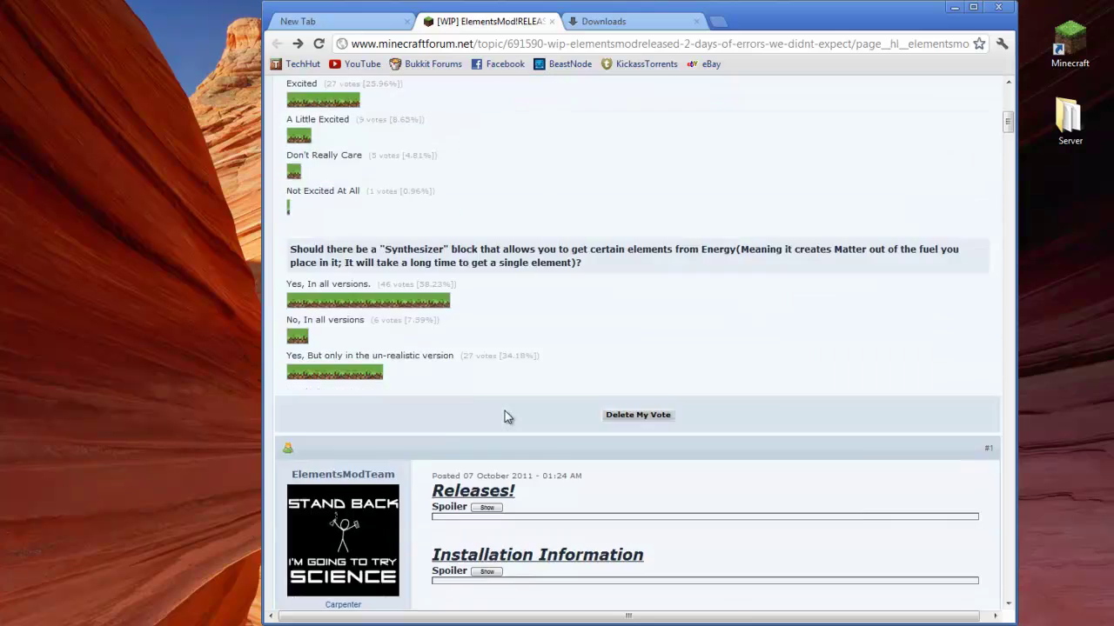
click(487, 210)
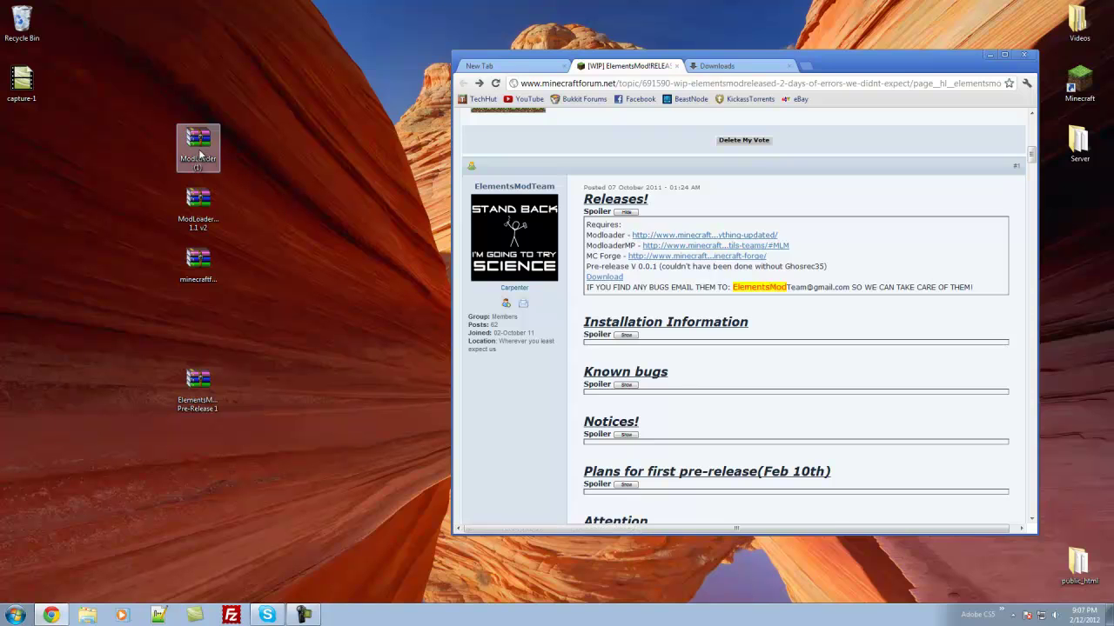
Check the ModLoader, ModLoaderMP, Minecraft Forge and ElementsMod Pre-Release archives on the desktop against the post's list of requirements
click(198, 144)
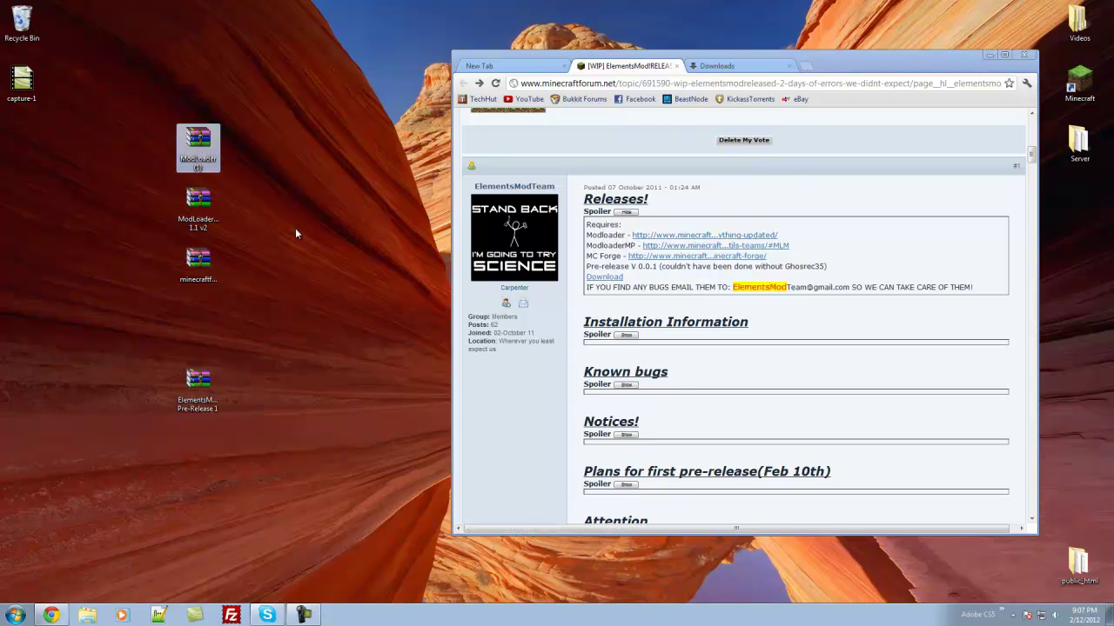
click(198, 204)
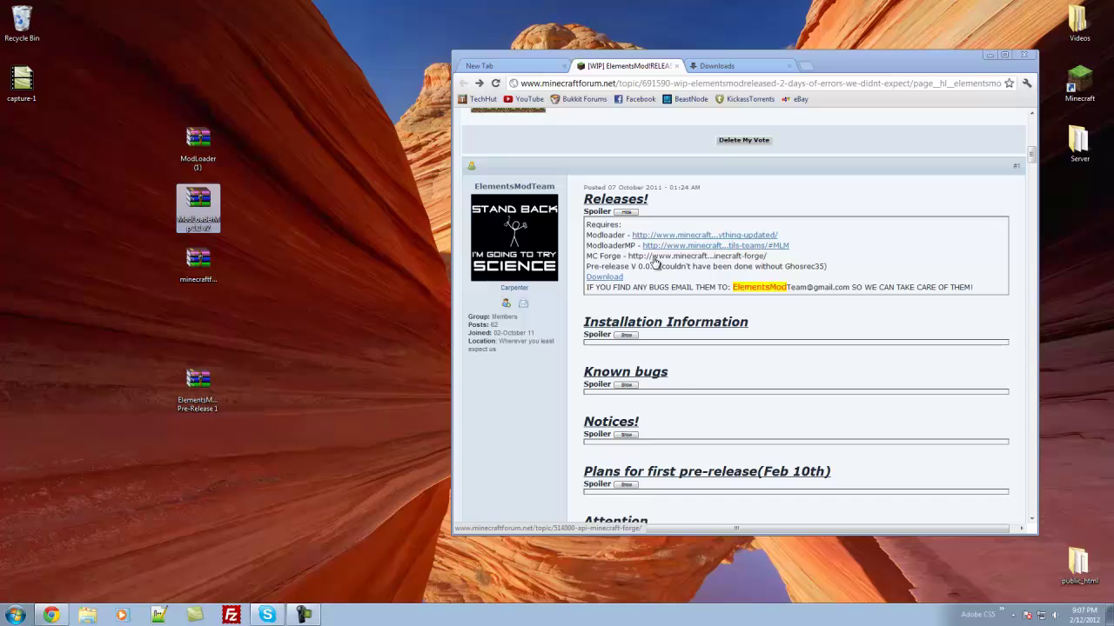
click(199, 261)
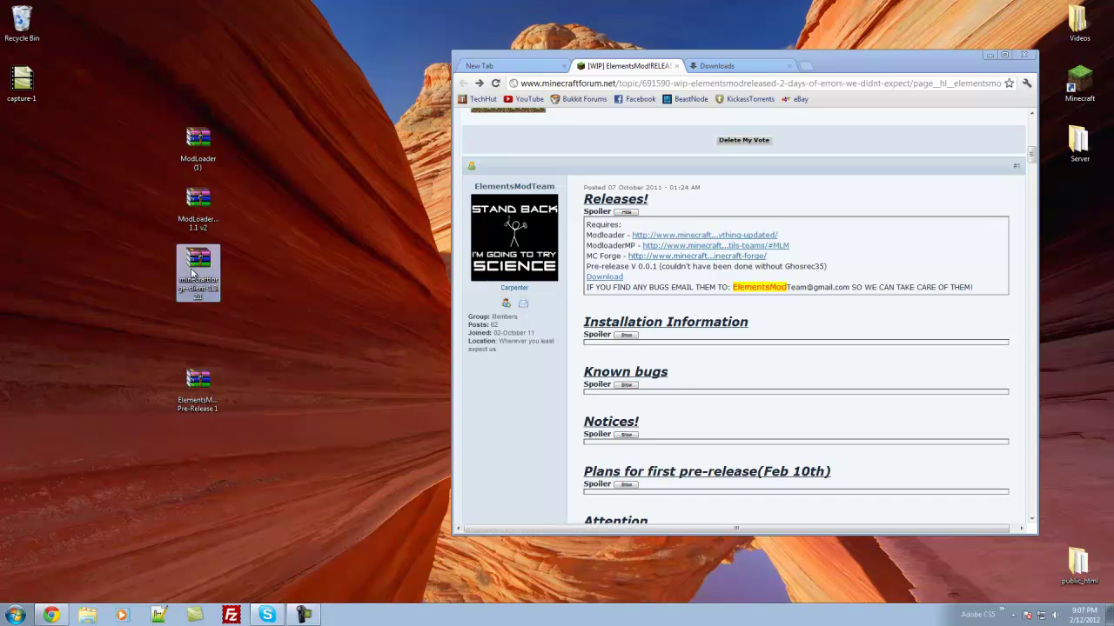
drag(628, 267, 593, 269)
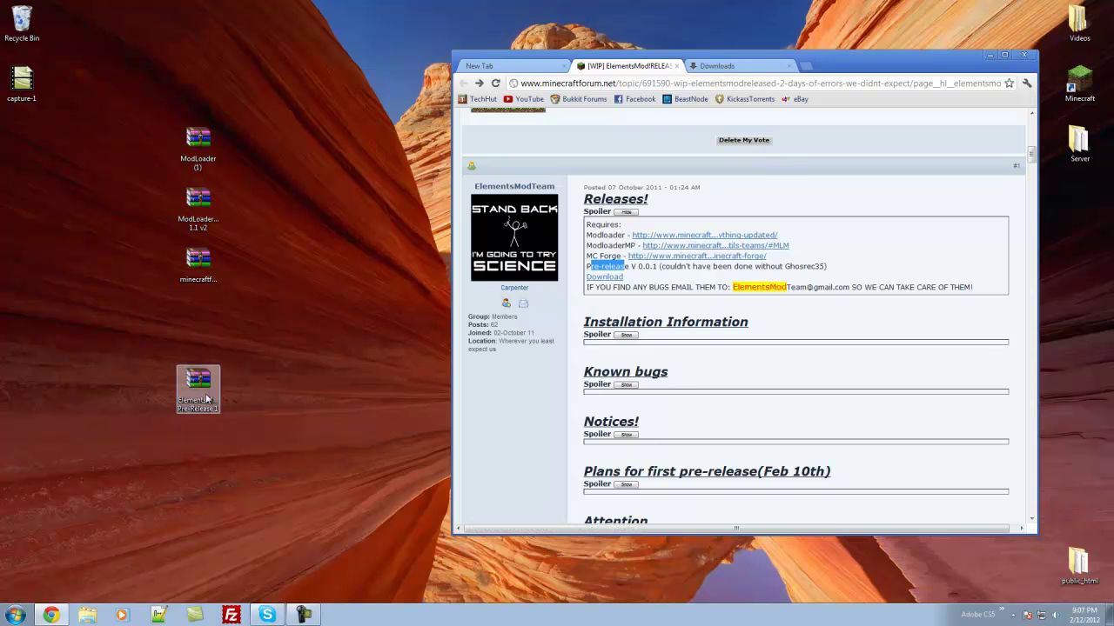
click(206, 394)
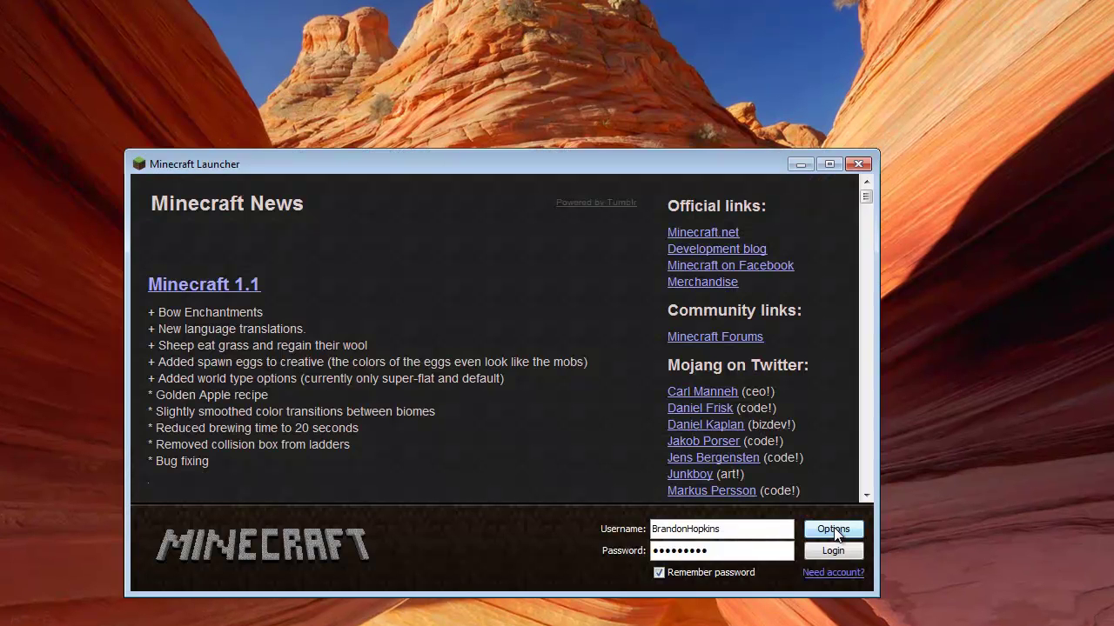
Force a game update in the Minecraft Launcher options and log in with the saved account
click(832, 529)
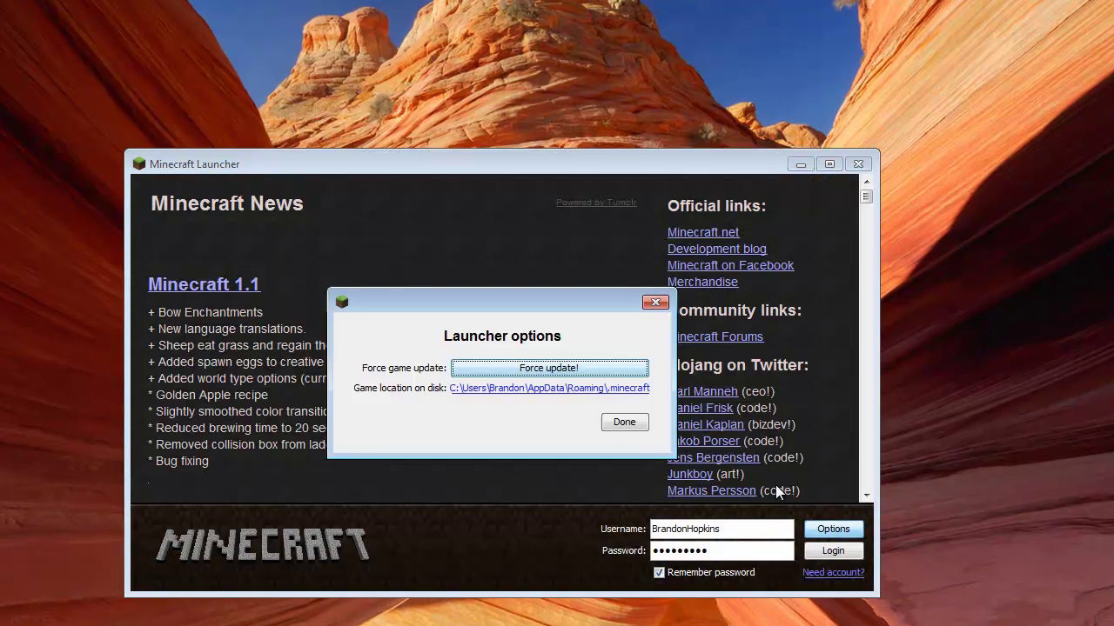
click(574, 369)
click(624, 422)
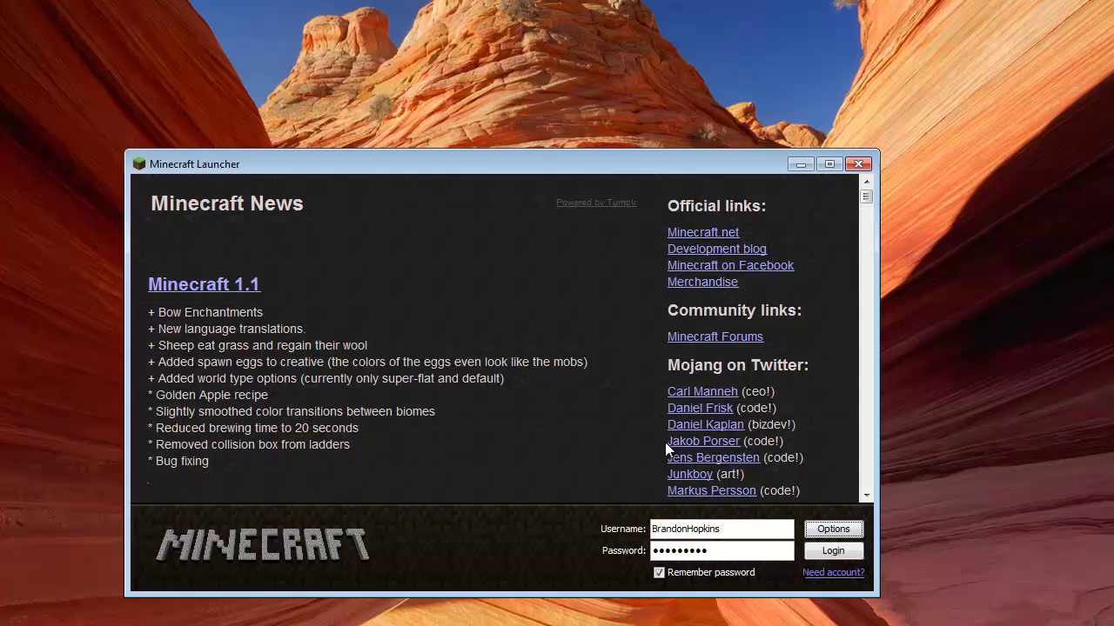
click(844, 557)
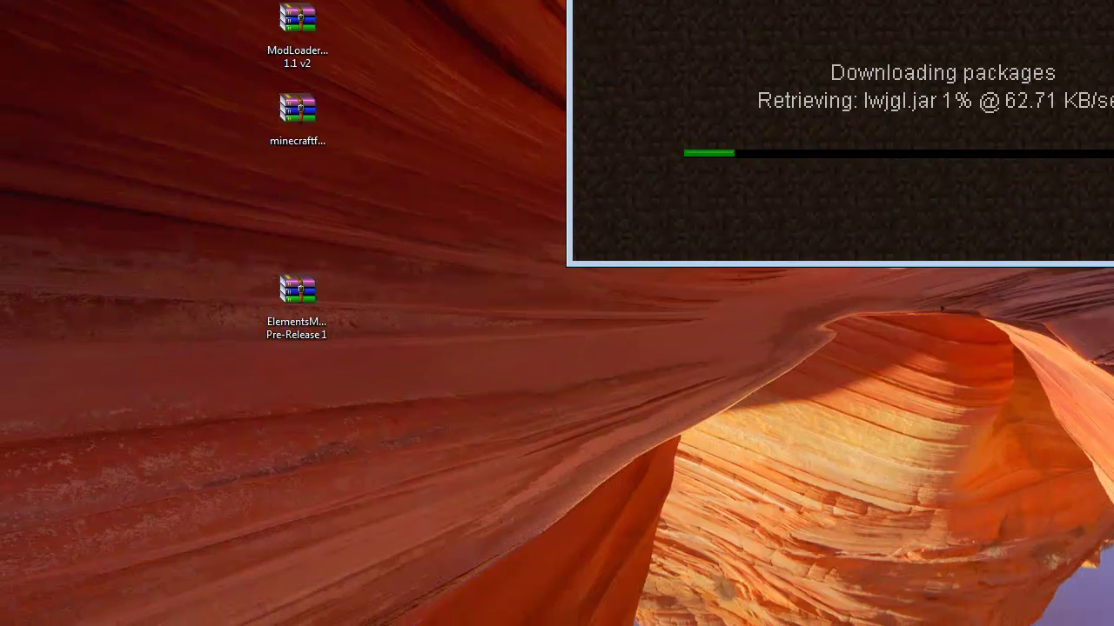
Open the %appdata% location from a system search and go into its .minecraft folder
key(super)
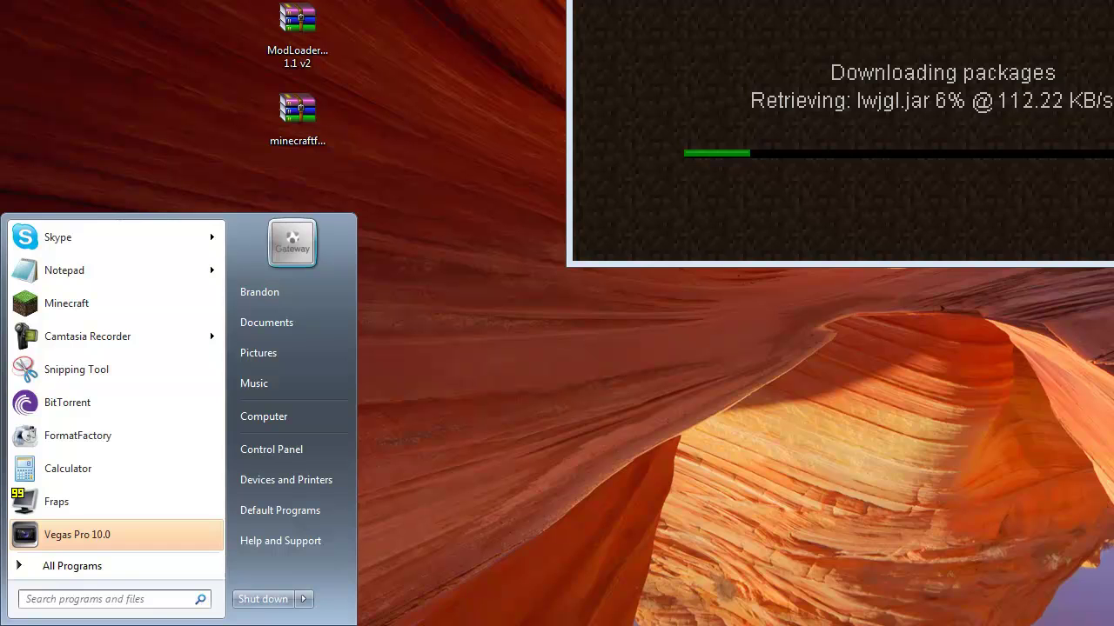
text(%)
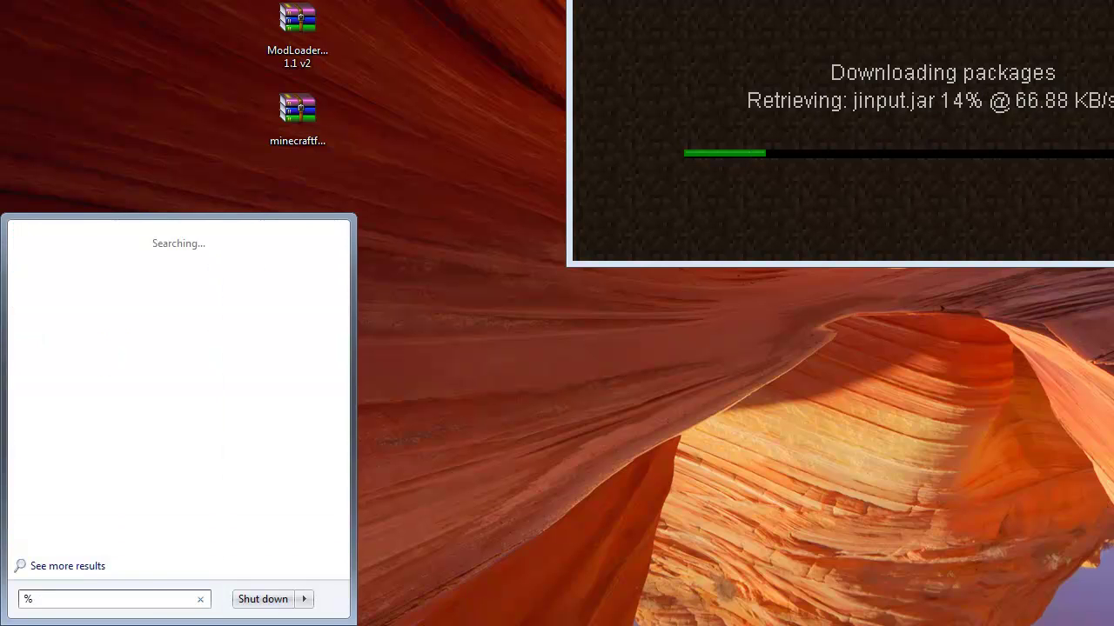
text(appdata)
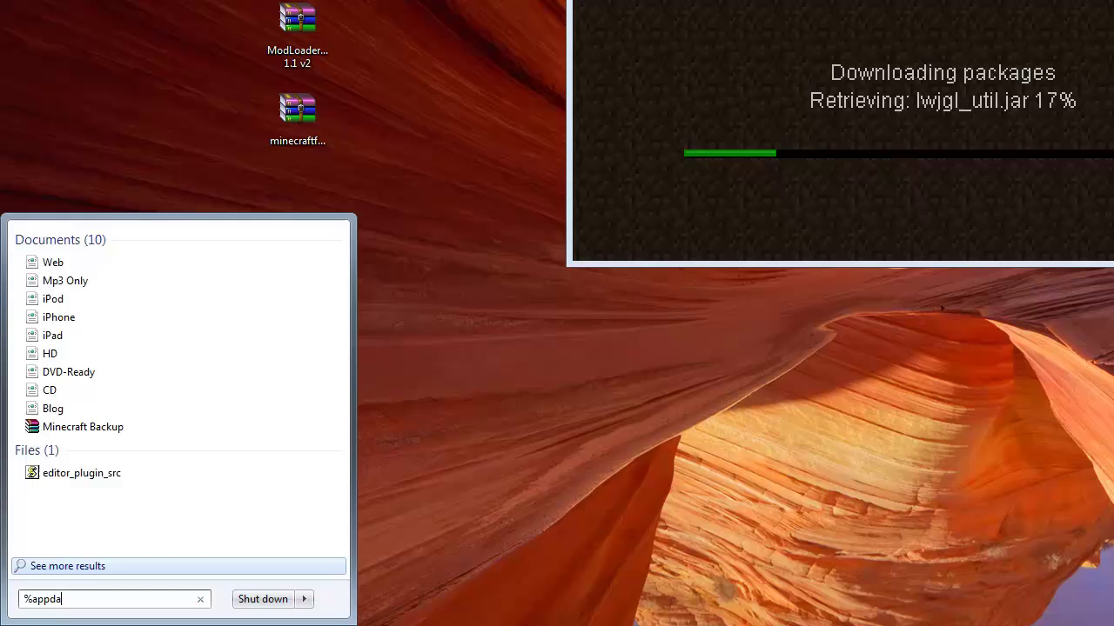
text(%)
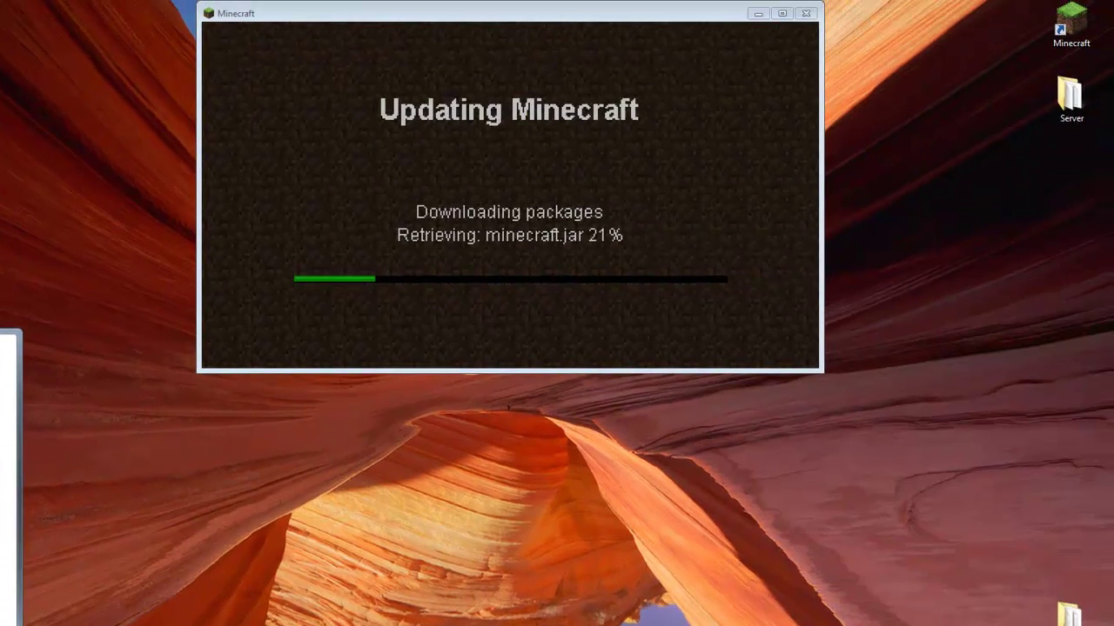
key(Return)
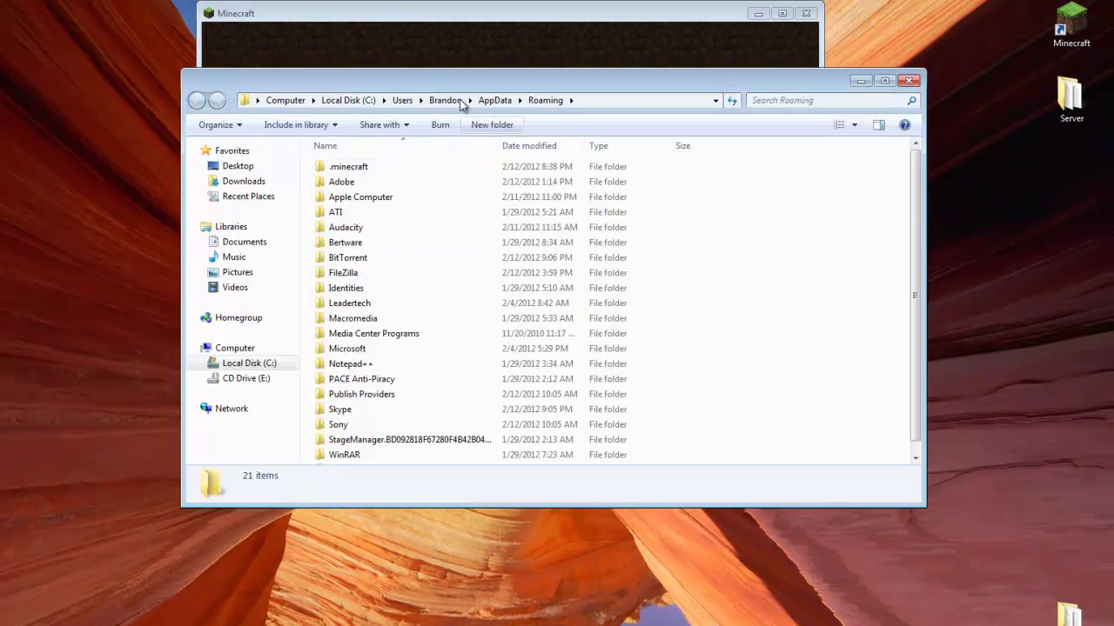
drag(440, 85, 611, 202)
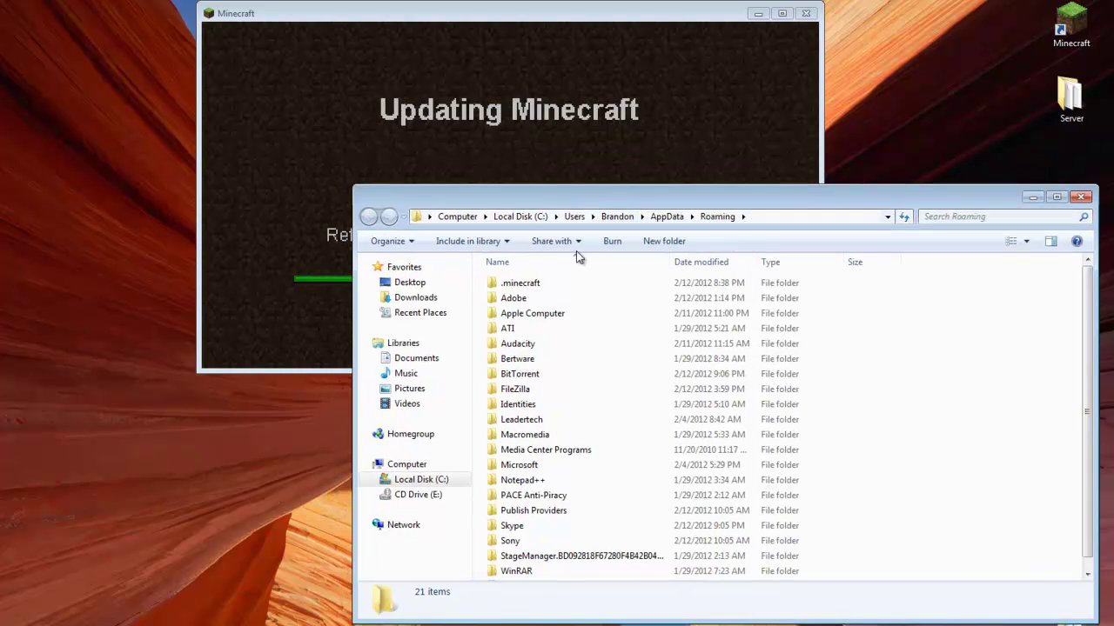
double_click(531, 284)
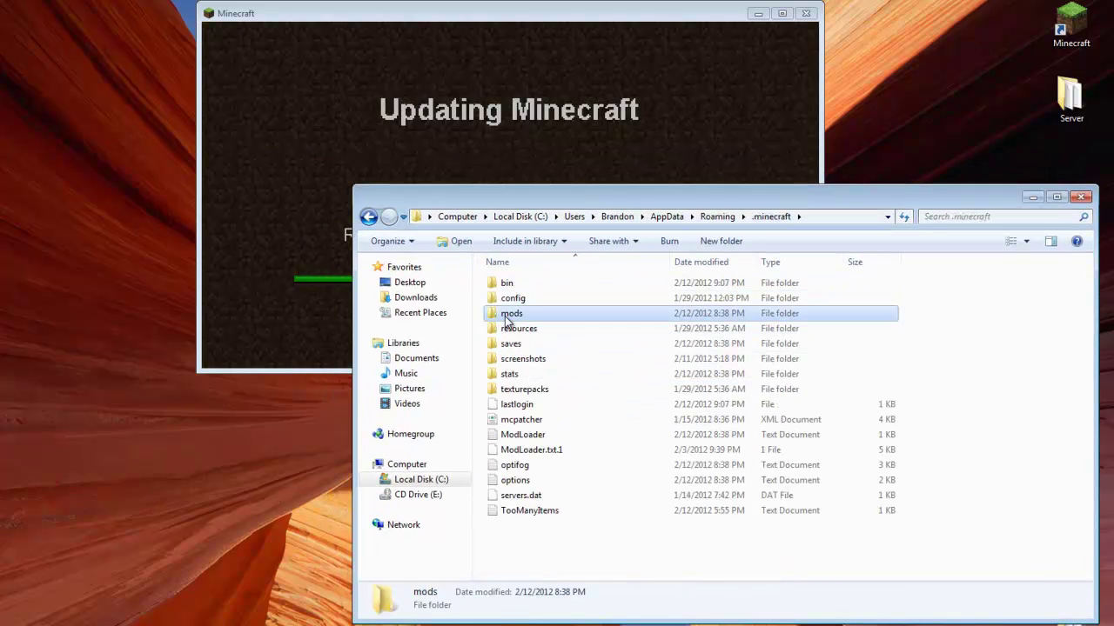
Look inside the mods folder for existing contents and return to the .minecraft folder
double_click(511, 314)
drag(626, 404, 490, 301)
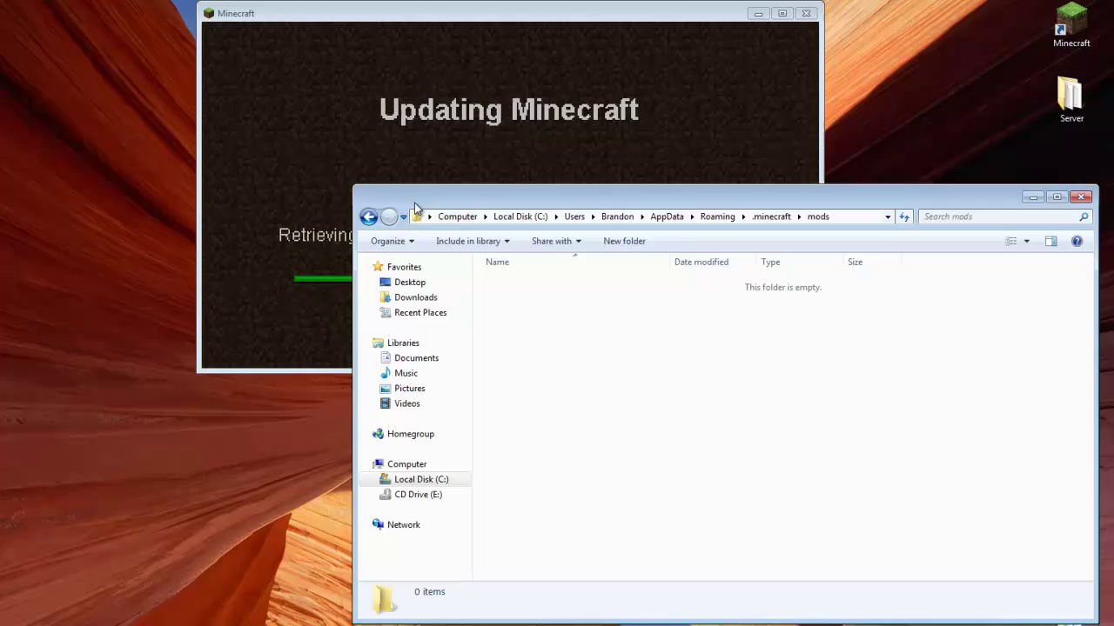
click(369, 218)
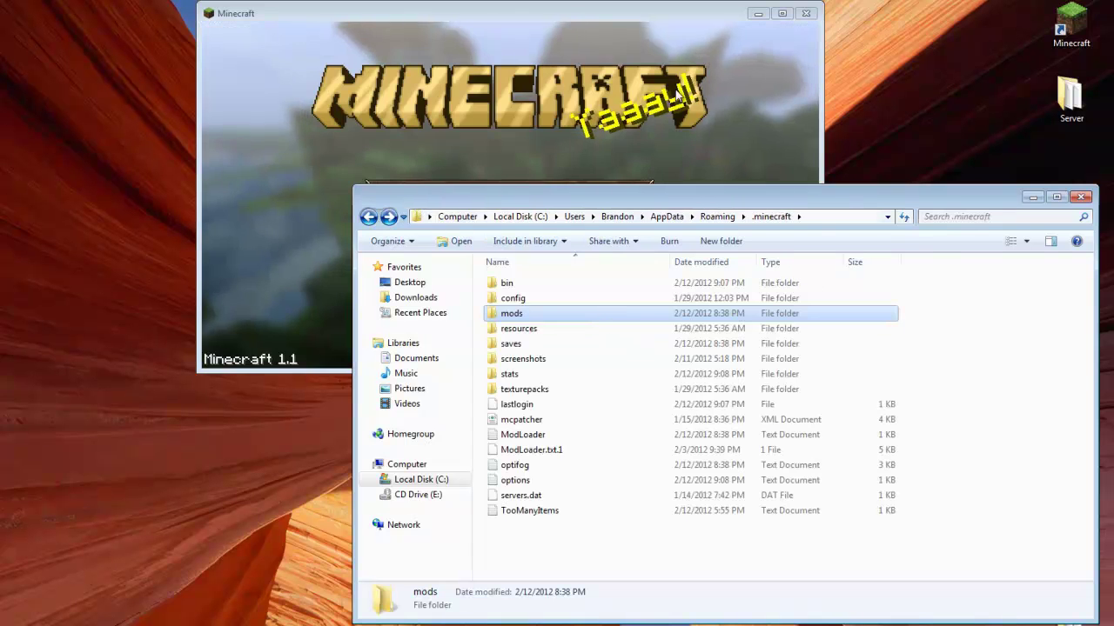
Close the Minecraft game and bring the .minecraft folder window fully into view
click(666, 29)
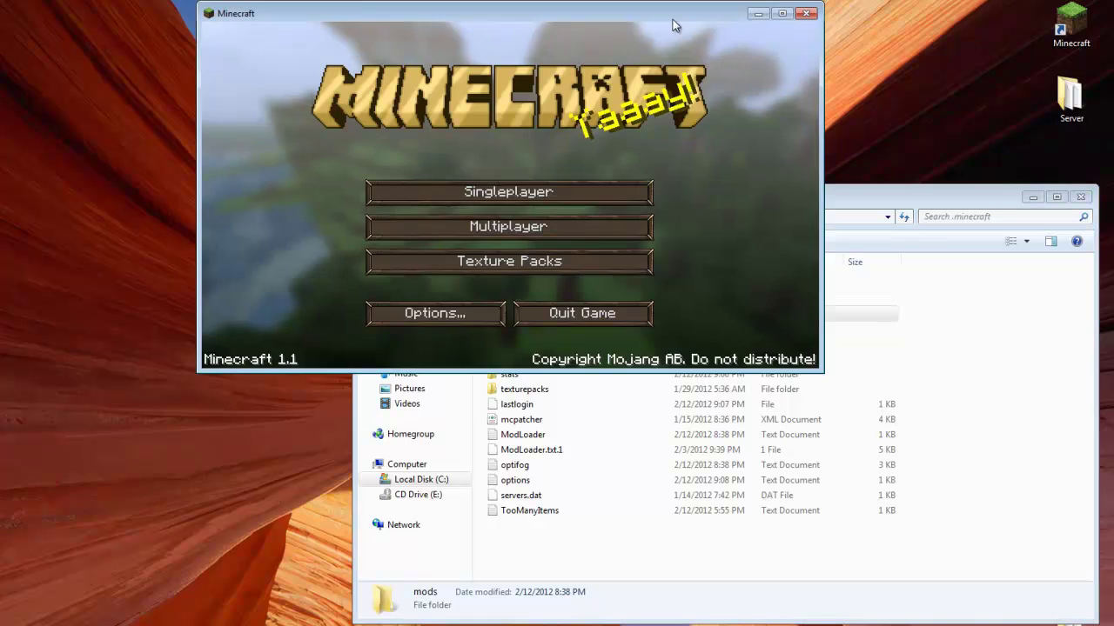
click(802, 18)
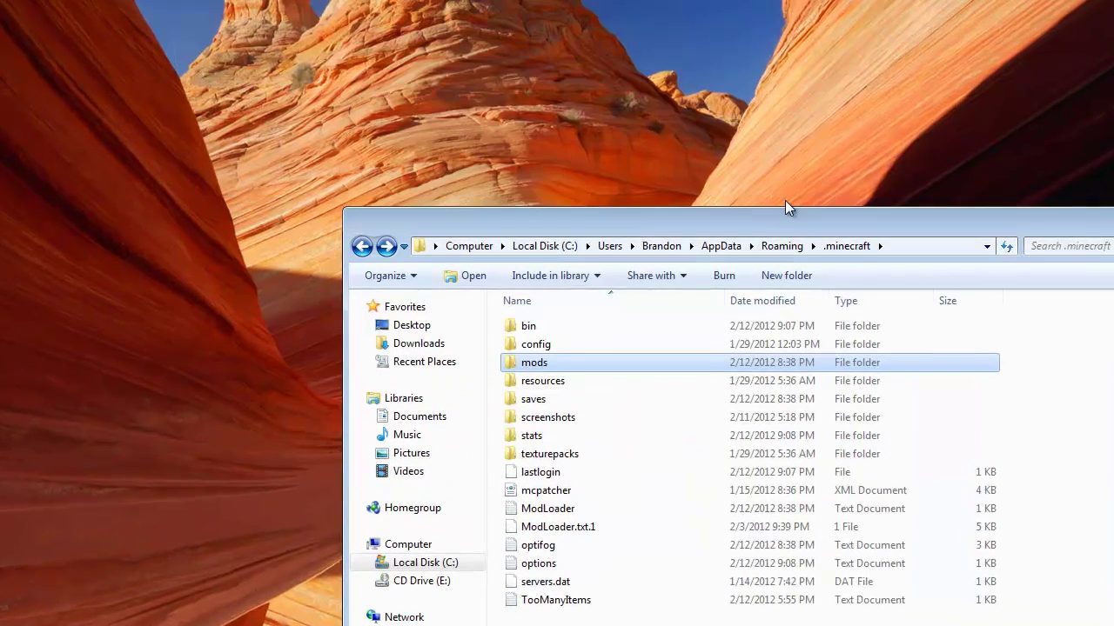
drag(713, 207, 523, 67)
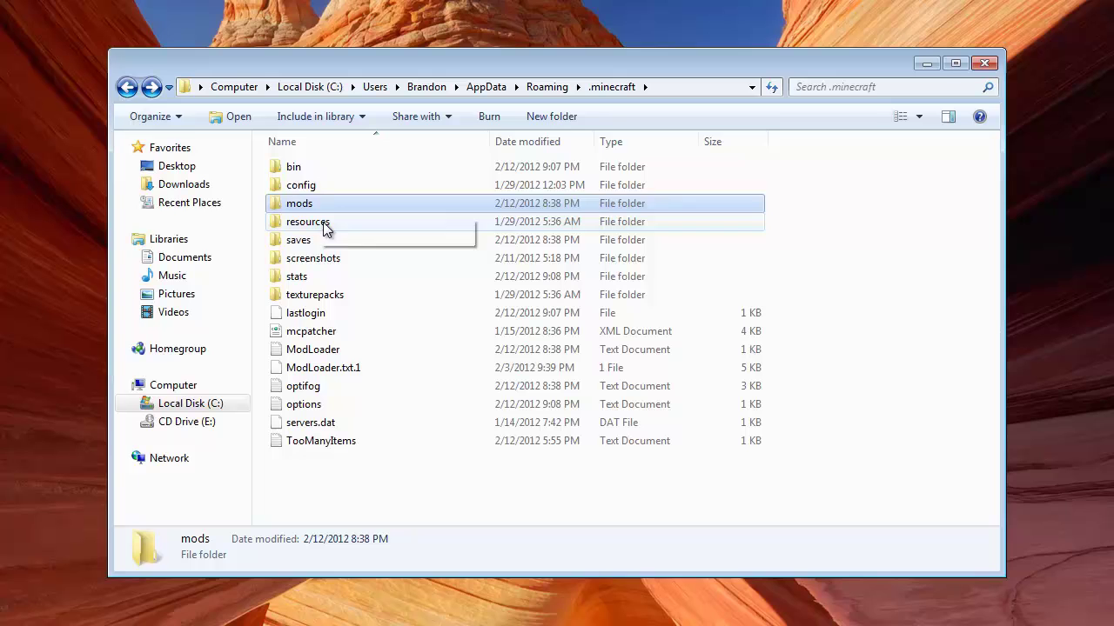
Go into the bin folder and open minecraft.jar with WinRAR
double_click(309, 168)
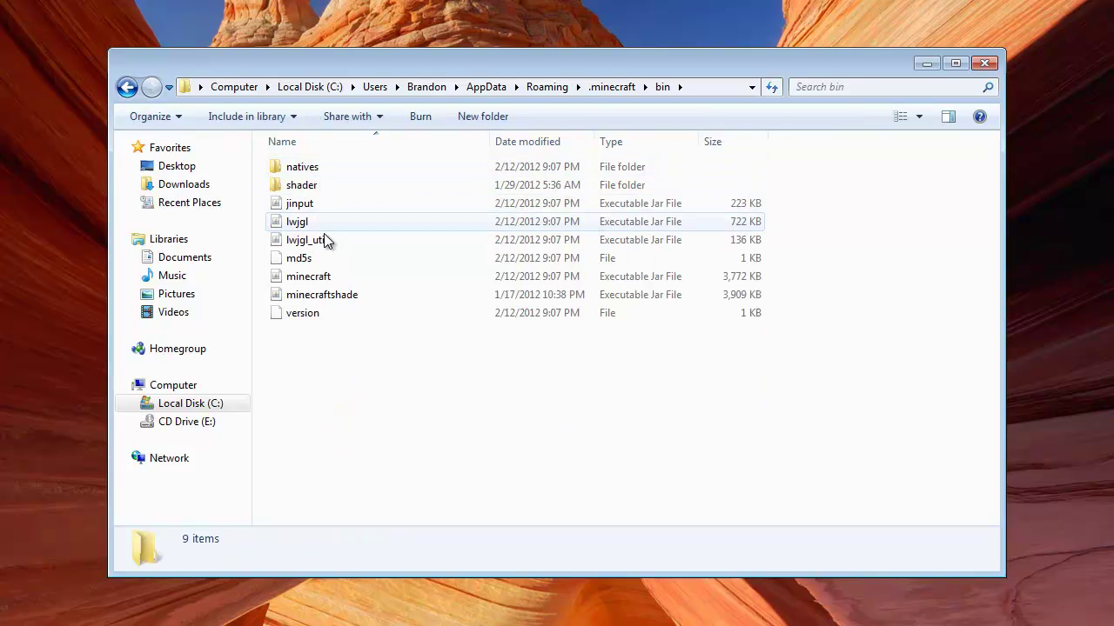
right_click(323, 275)
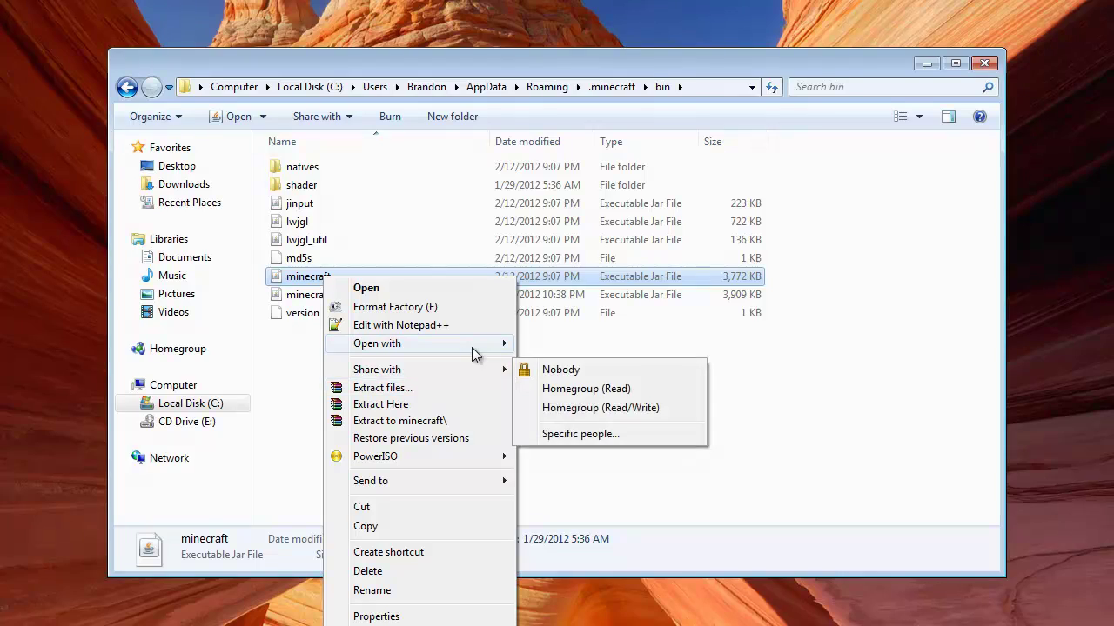
mouse_move(498, 343)
click(437, 315)
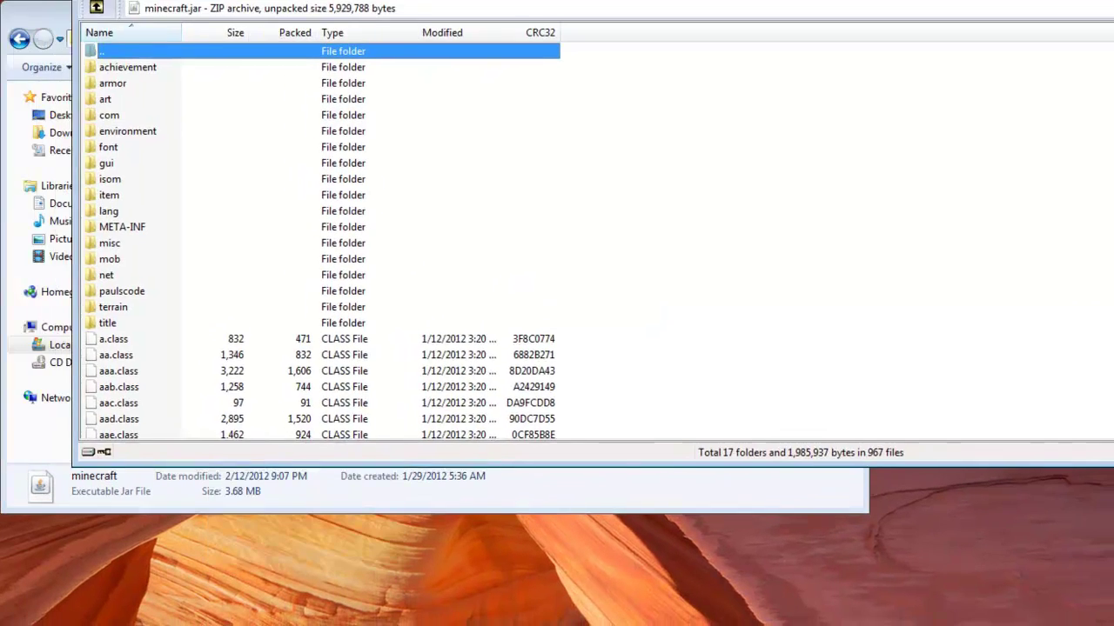
Delete the META-INF folder from minecraft.jar
click(126, 227)
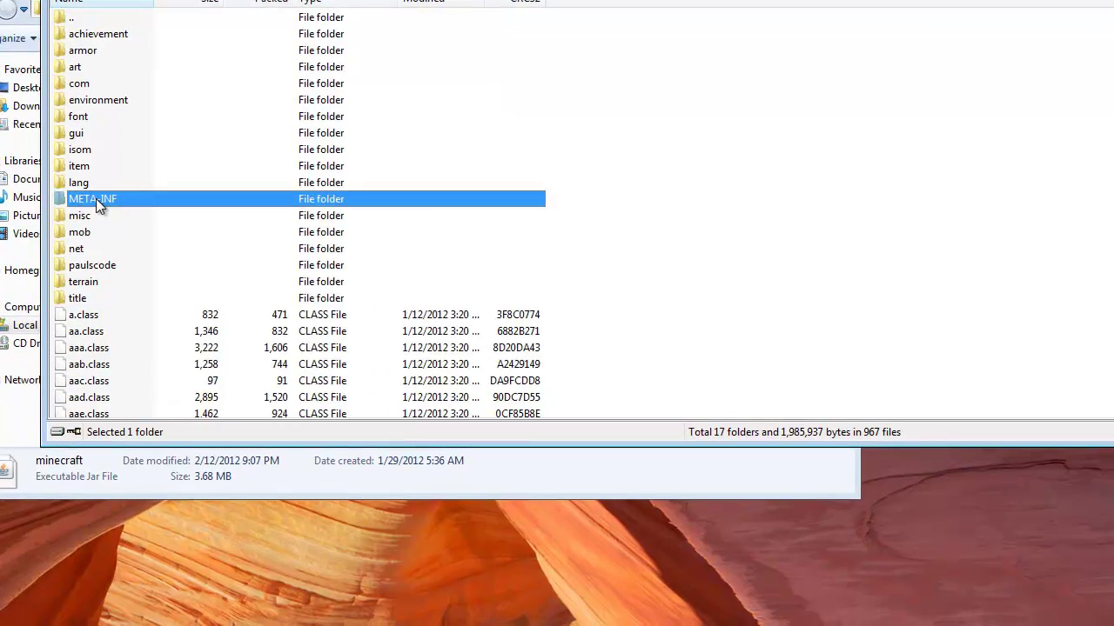
key(Delete)
key(Return)
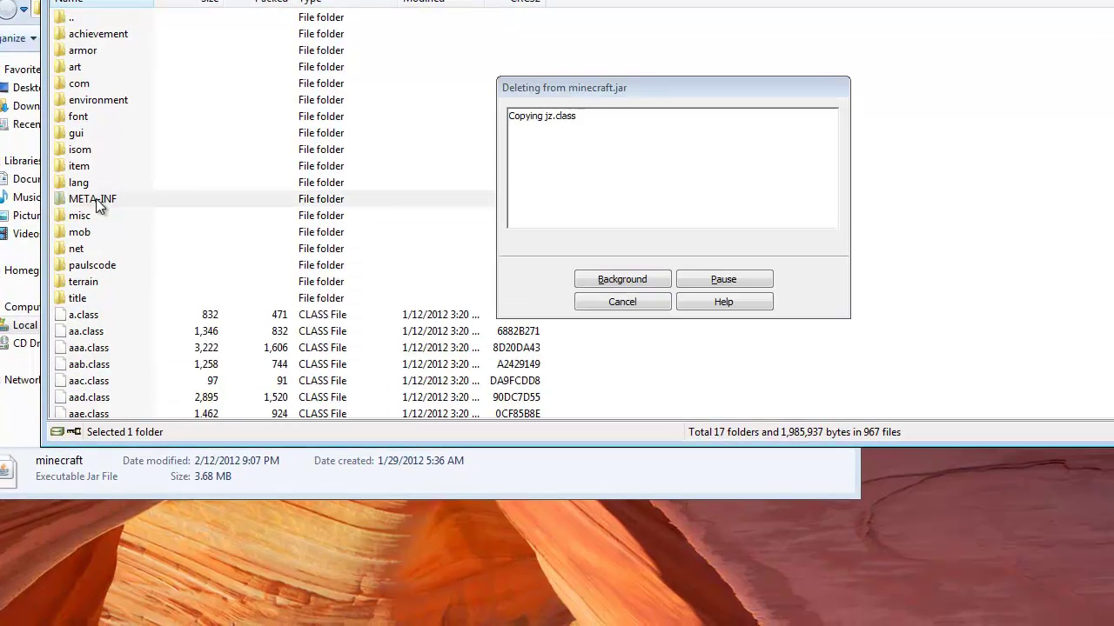
Add all class files from ModLoader (1).zip to minecraft.jar with the default archive settings and close the ModLoader archive
key(alt+Tab)
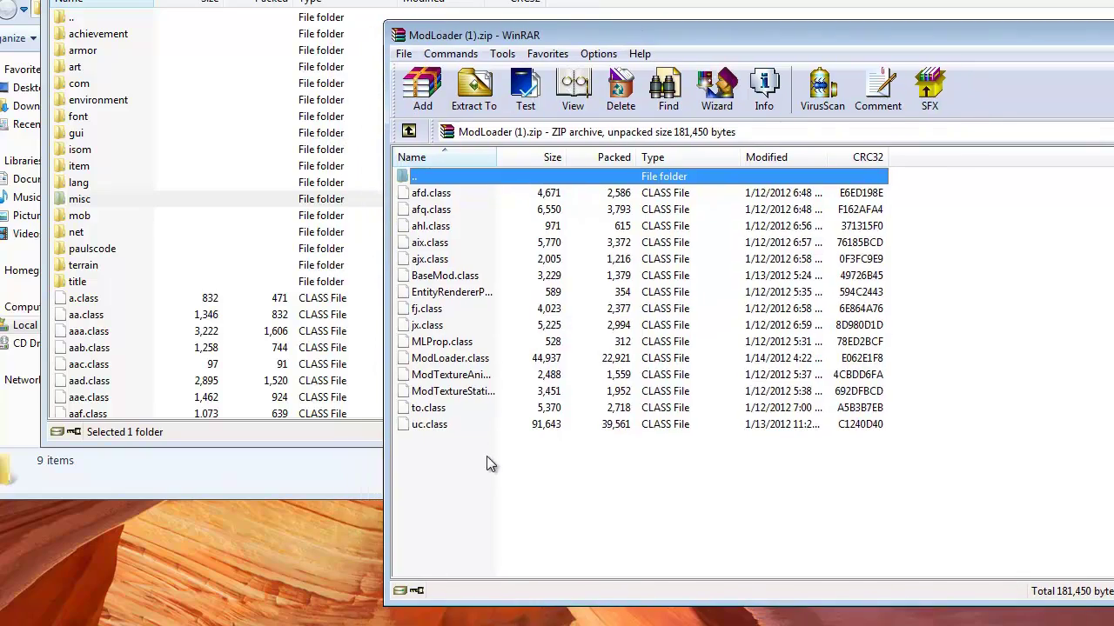
drag(486, 464, 453, 189)
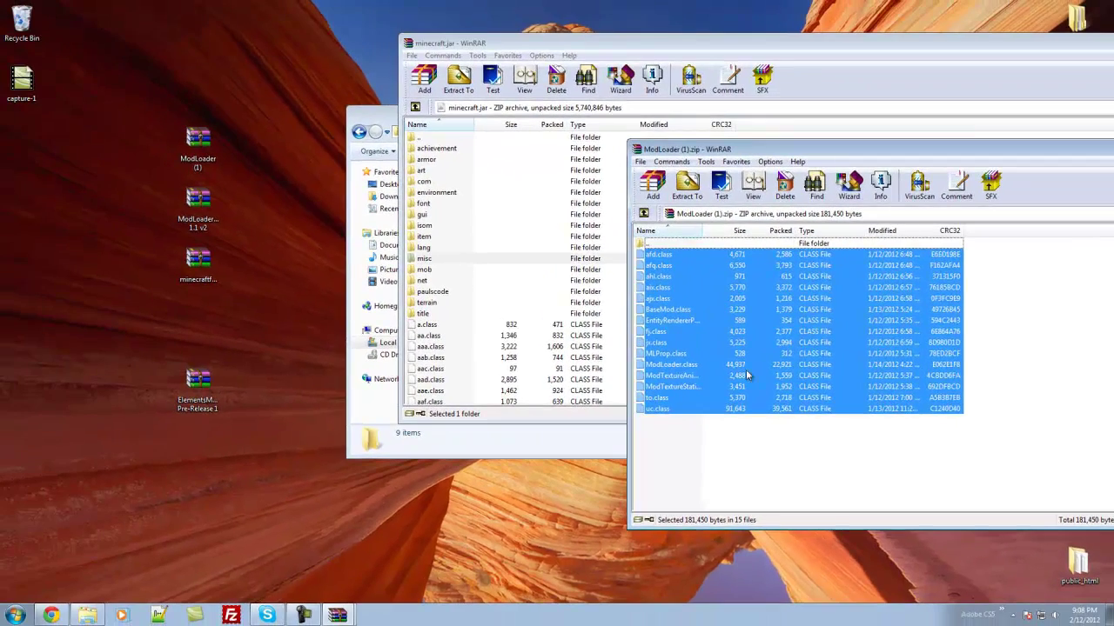
drag(690, 385, 556, 339)
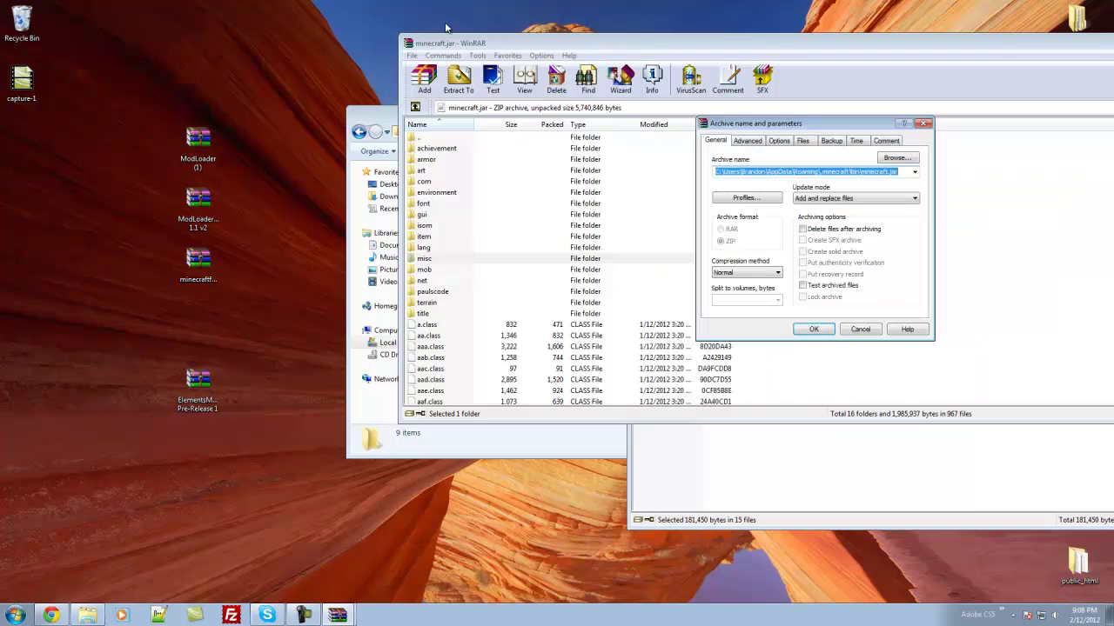
click(813, 331)
click(857, 488)
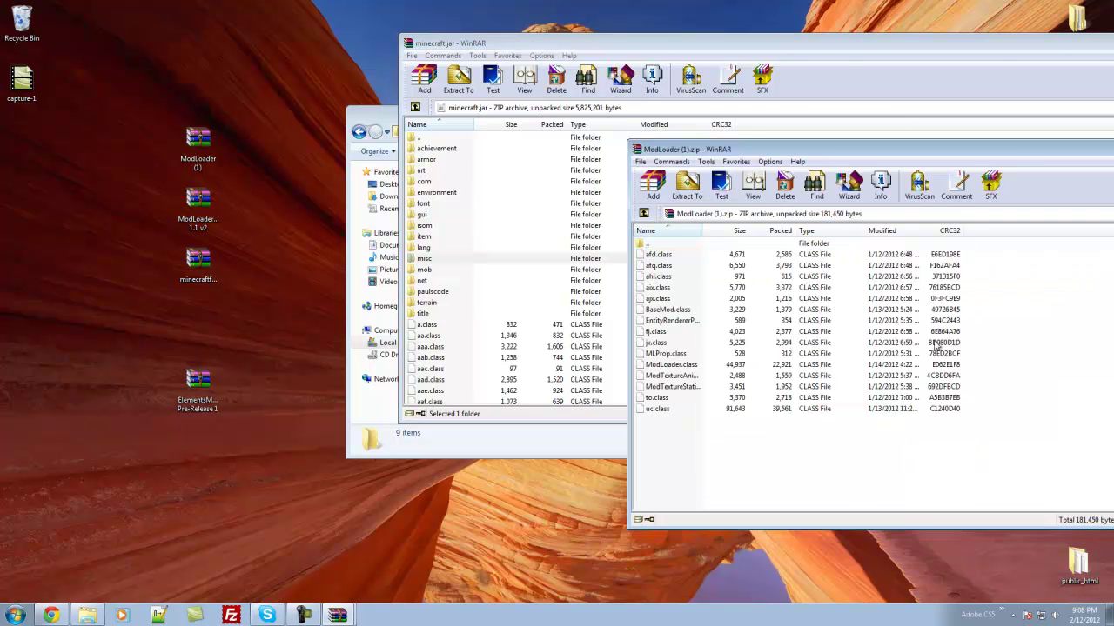
drag(1022, 156, 594, 178)
click(1025, 172)
Open the ModLoaderMp 1.1 v2 archive, add all its class files to minecraft.jar, and close it
double_click(199, 207)
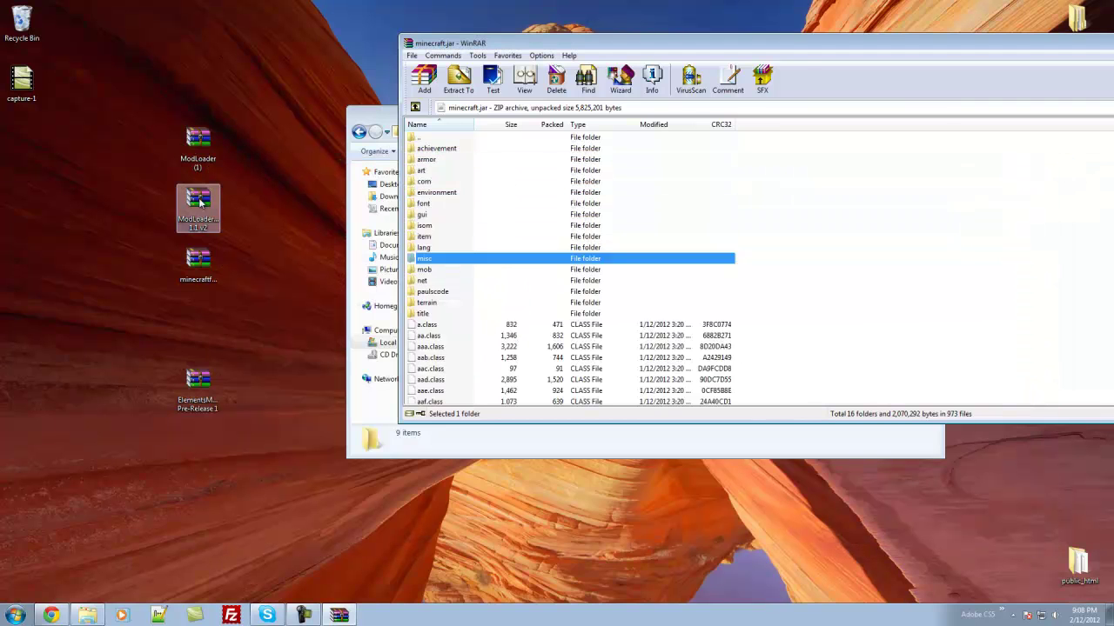
drag(208, 127, 786, 141)
drag(805, 381, 515, 309)
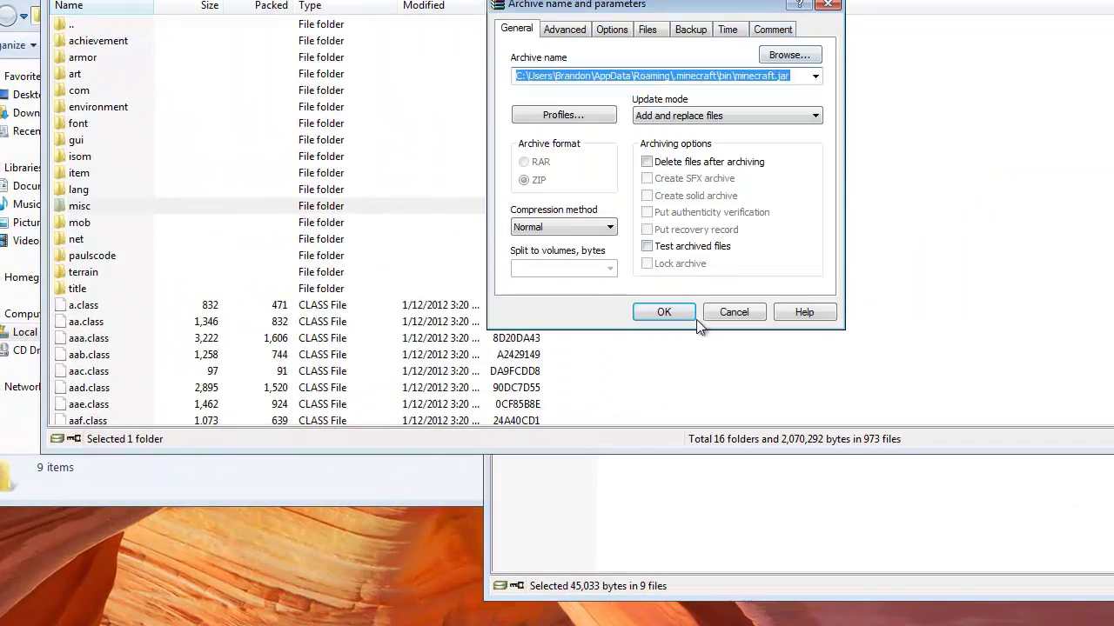
click(693, 317)
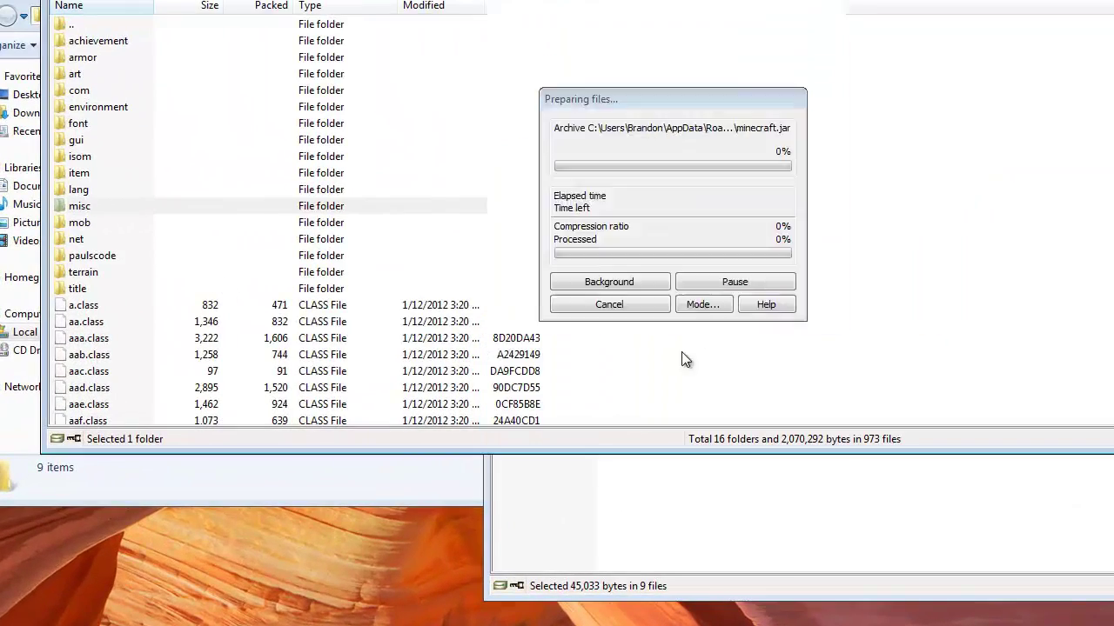
drag(1052, 39, 433, 39)
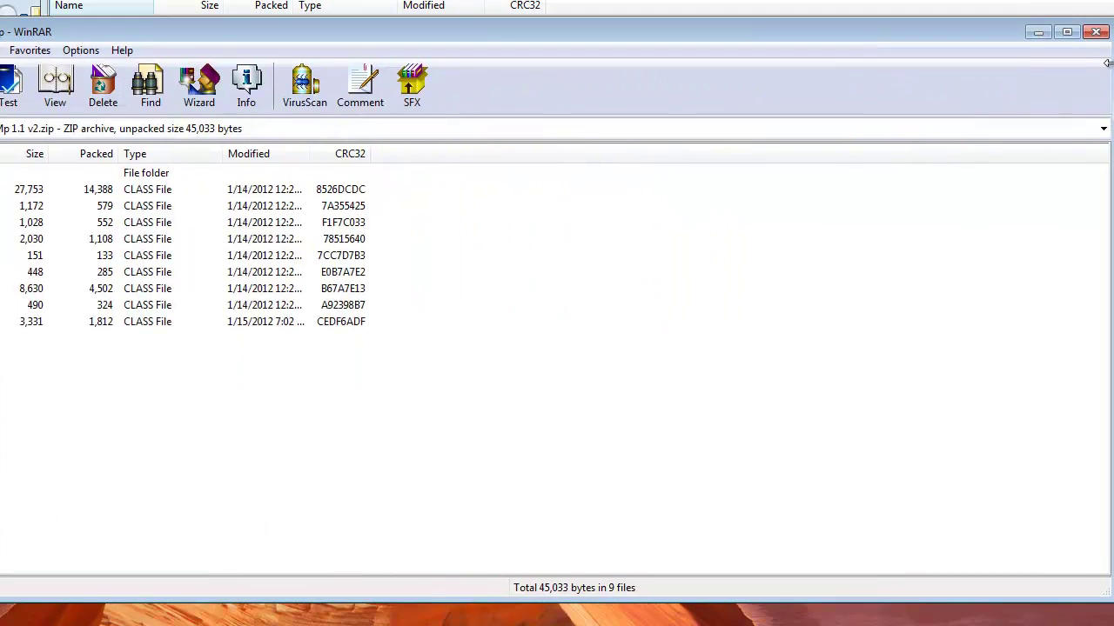
click(1093, 30)
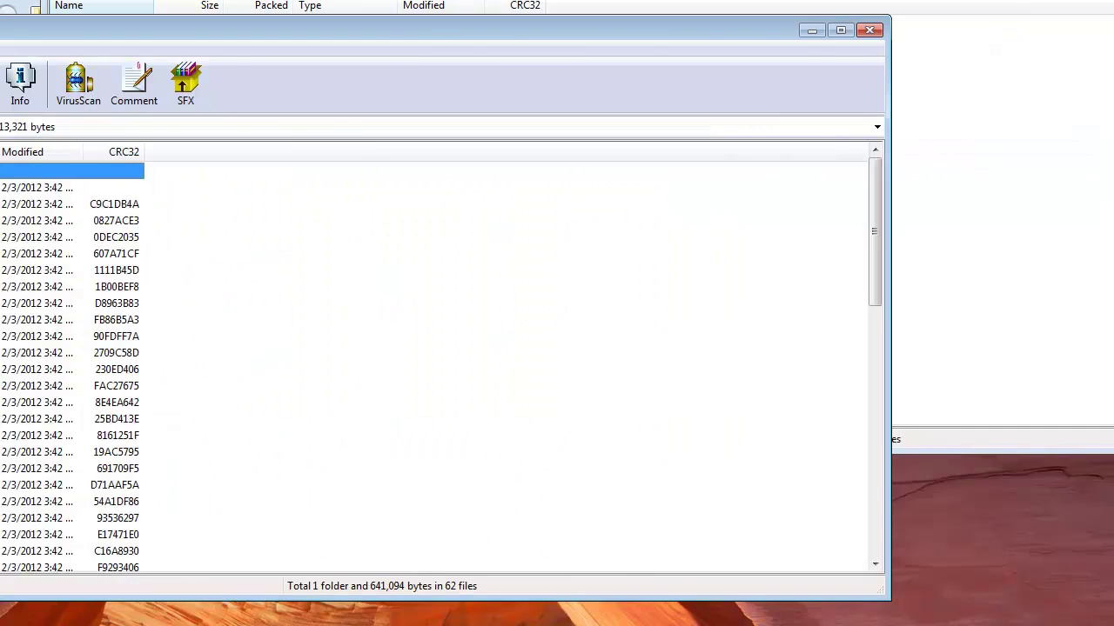
Add the entire contents of minecraftforge-client-1.3.2.1.zip to minecraft.jar and close the Forge archive
drag(2, 30, 775, 25)
drag(1027, 191, 637, 472)
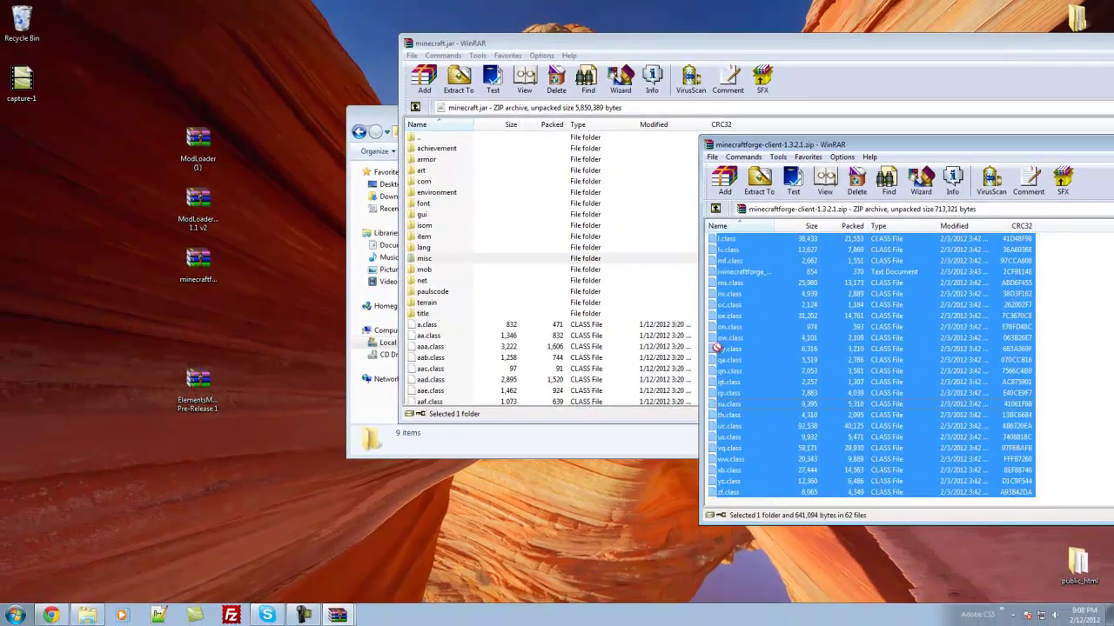
drag(715, 348, 533, 337)
click(813, 330)
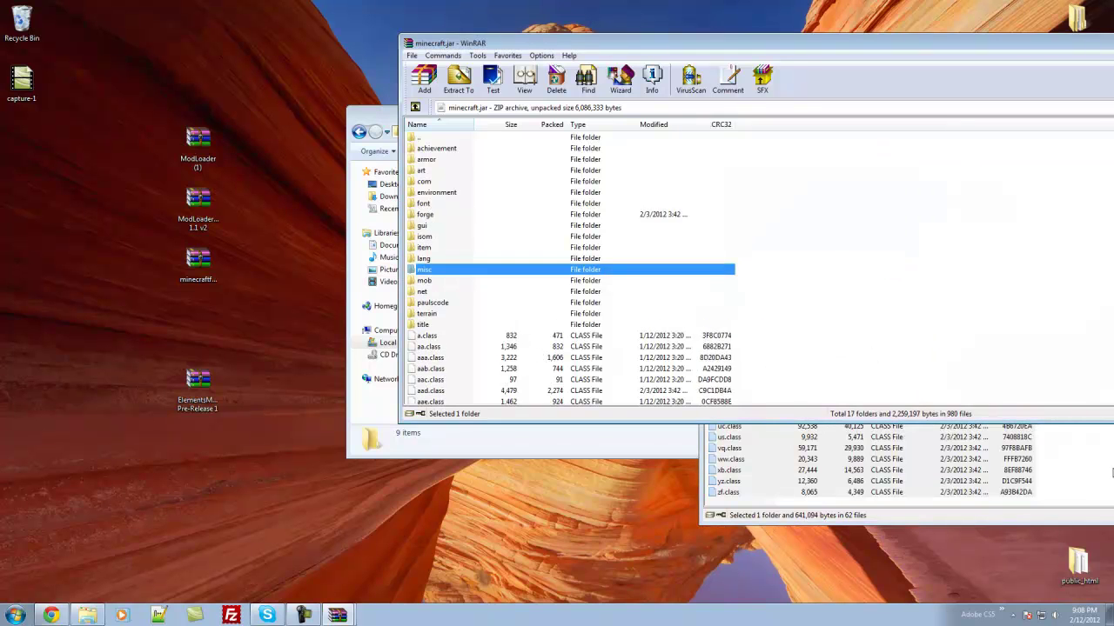
drag(997, 149, 484, 158)
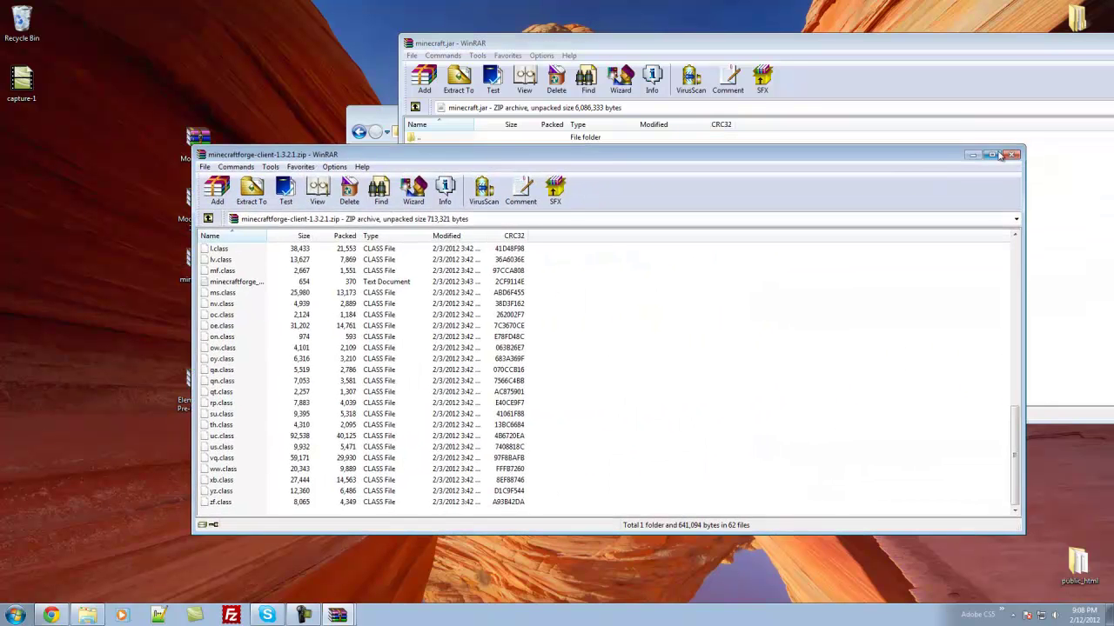
click(1007, 156)
Add everything from the folder inside ElementsMod Pre-Release 1.zip to minecraft.jar and close the ElementsMod archive
double_click(198, 381)
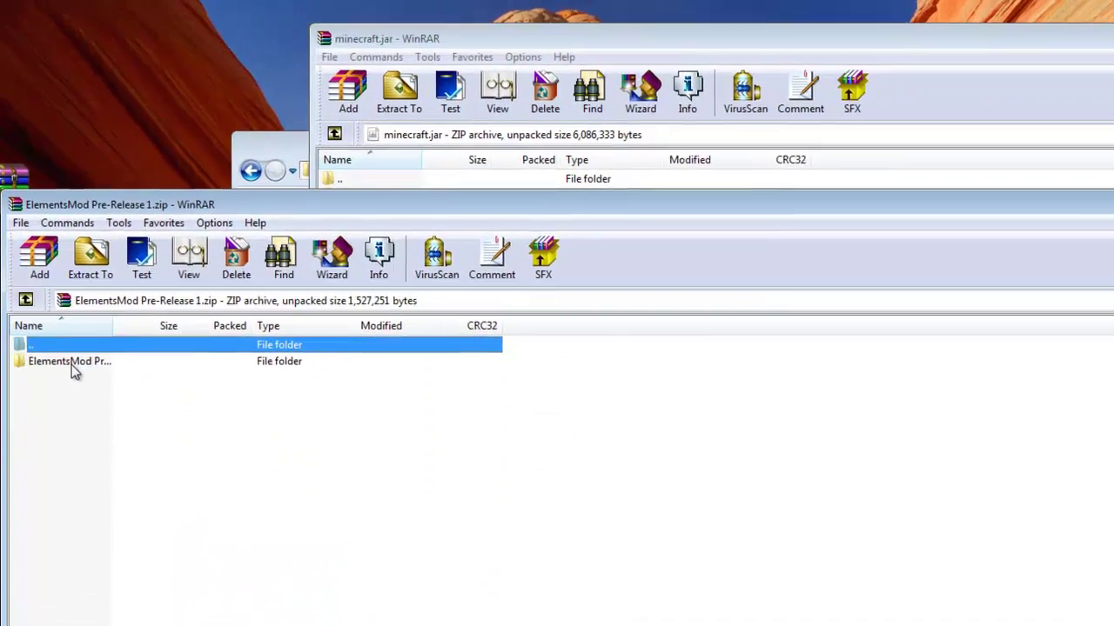
double_click(68, 254)
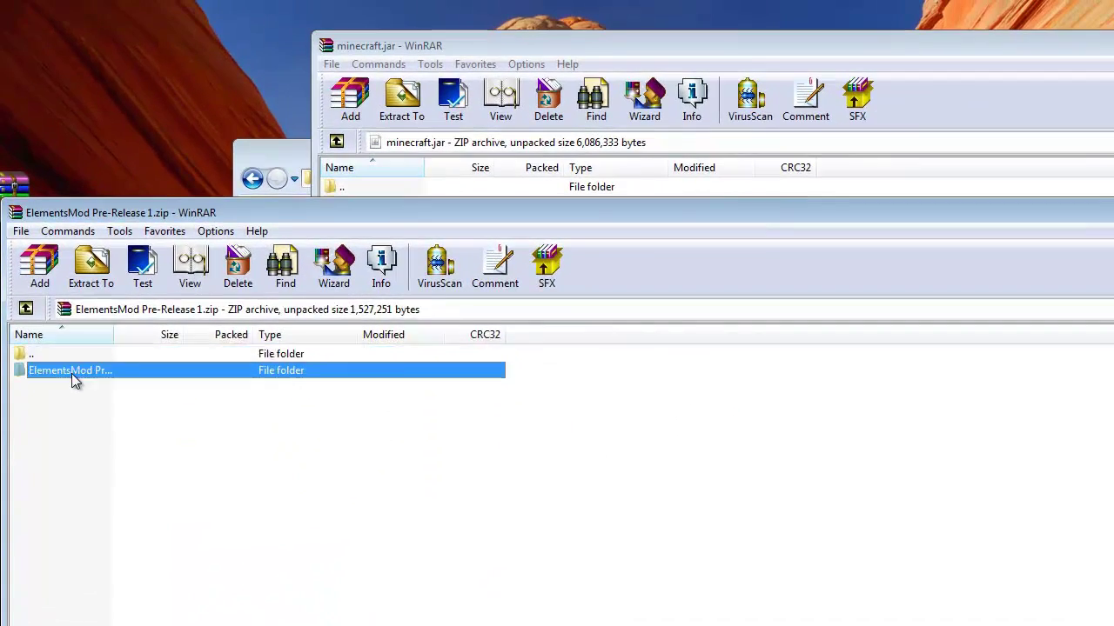
drag(216, 209, 969, 143)
key(shift+End)
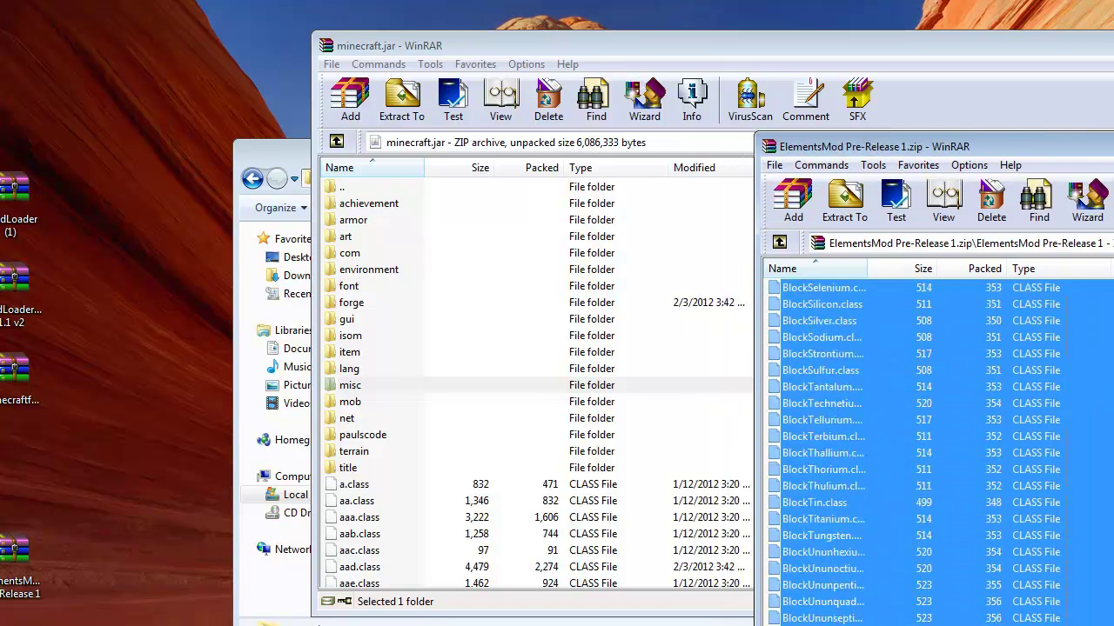
drag(1023, 543, 546, 399)
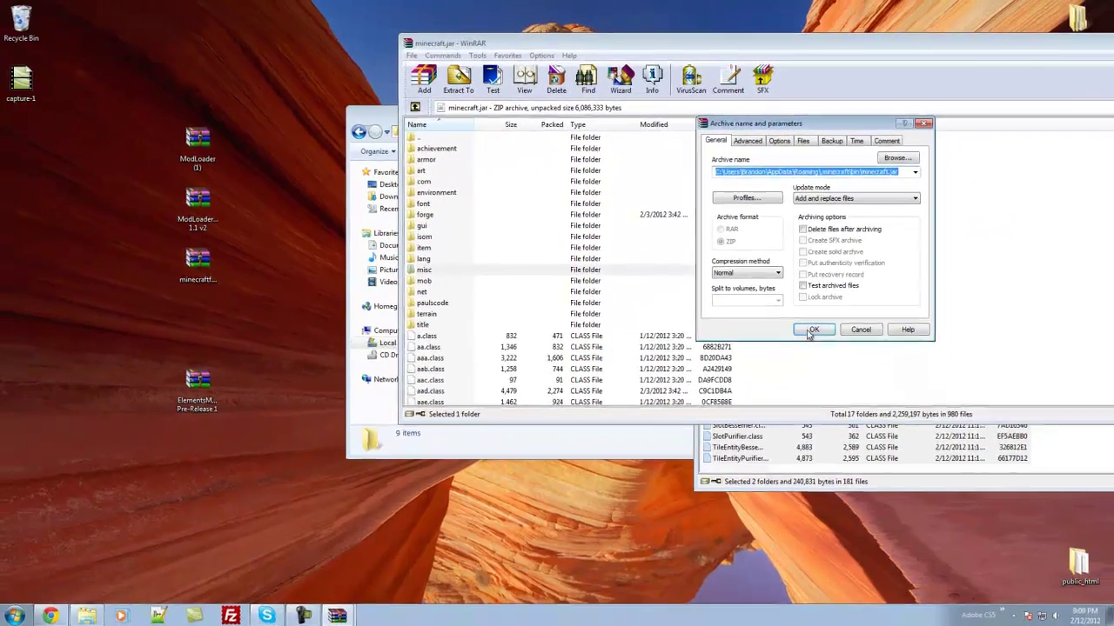
click(812, 326)
click(1074, 448)
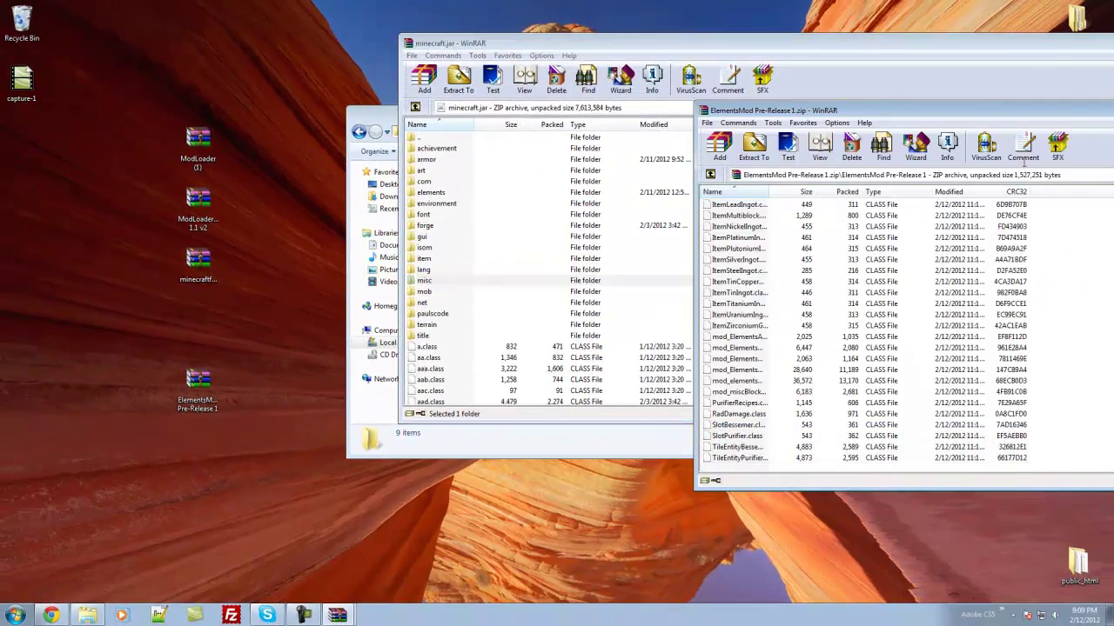
double_click(1031, 116)
click(964, 148)
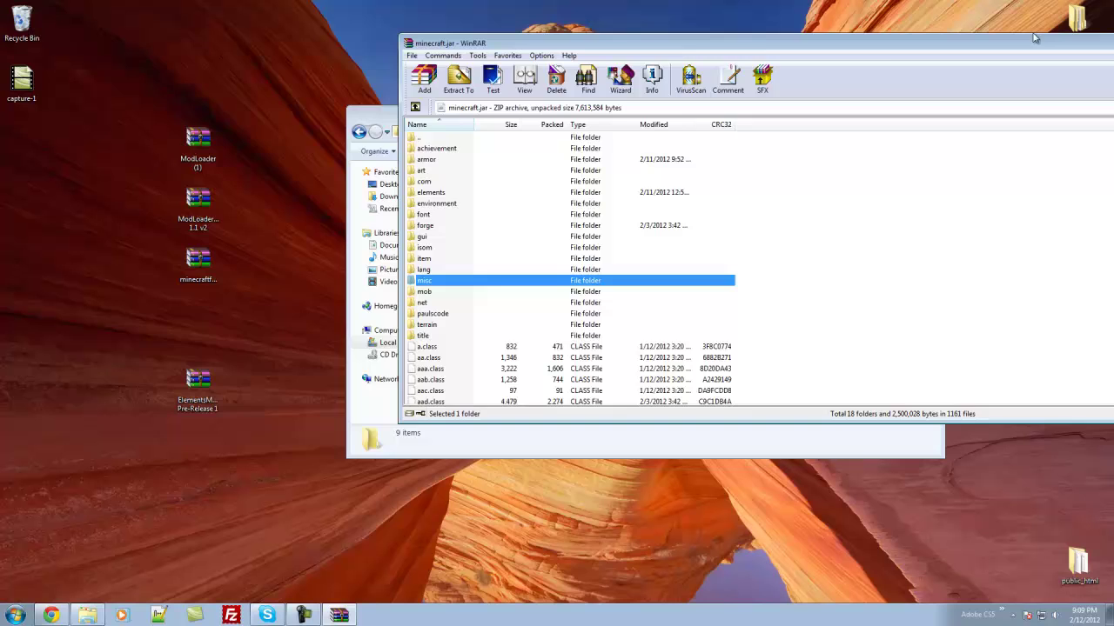
Close the minecraft.jar archive and the bin folder window
drag(1034, 40, 748, 57)
click(950, 81)
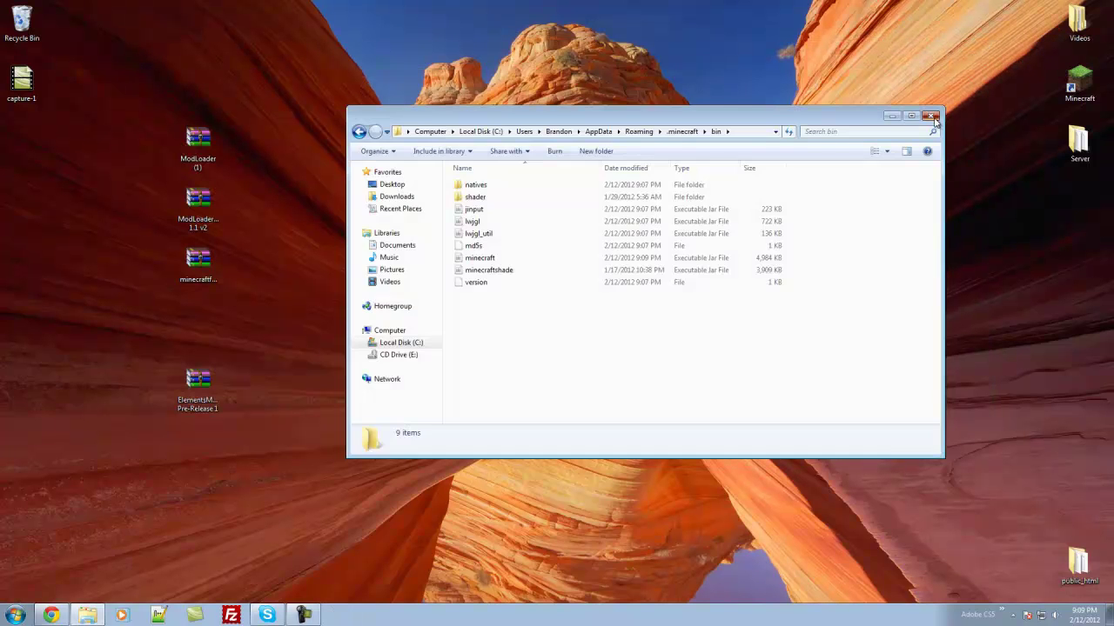
click(932, 115)
Start the Minecraft launcher from the desktop and log in with the remembered account
click(1079, 83)
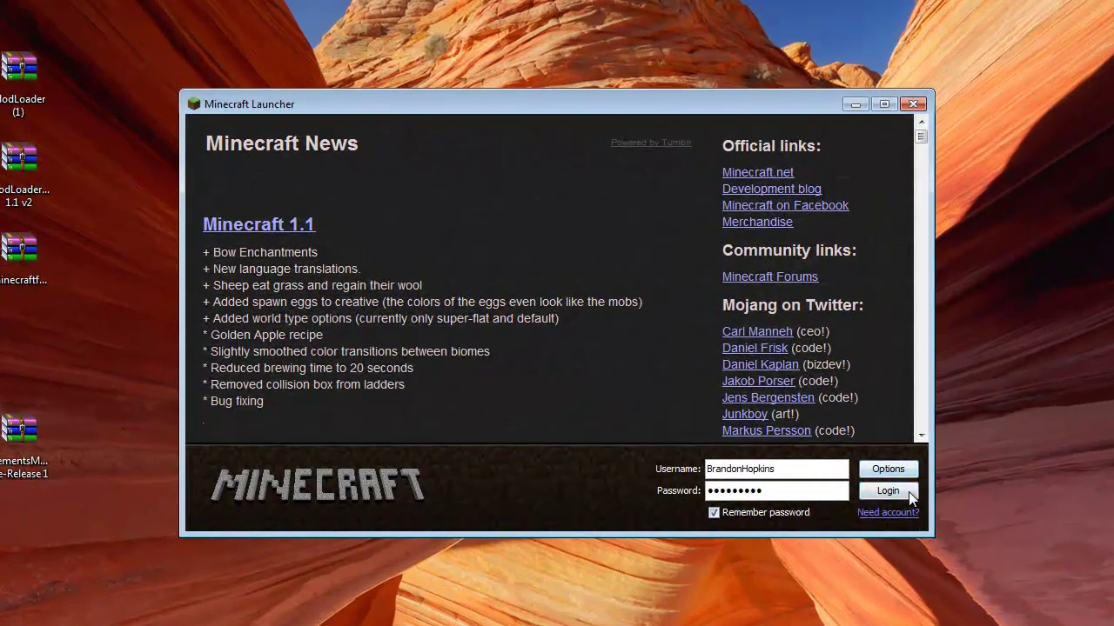
click(909, 492)
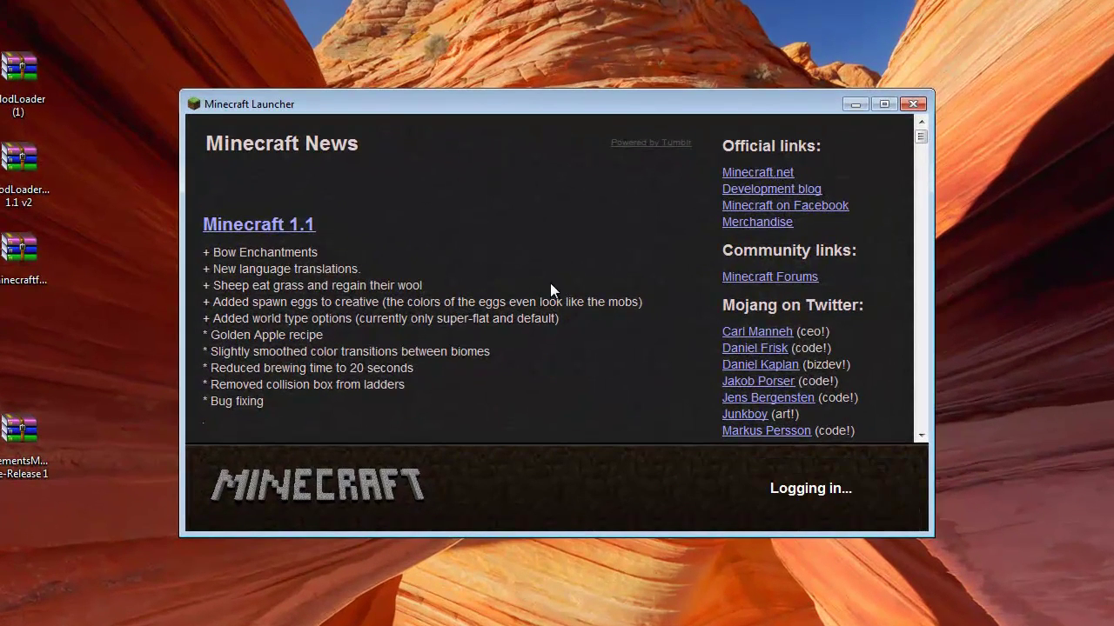